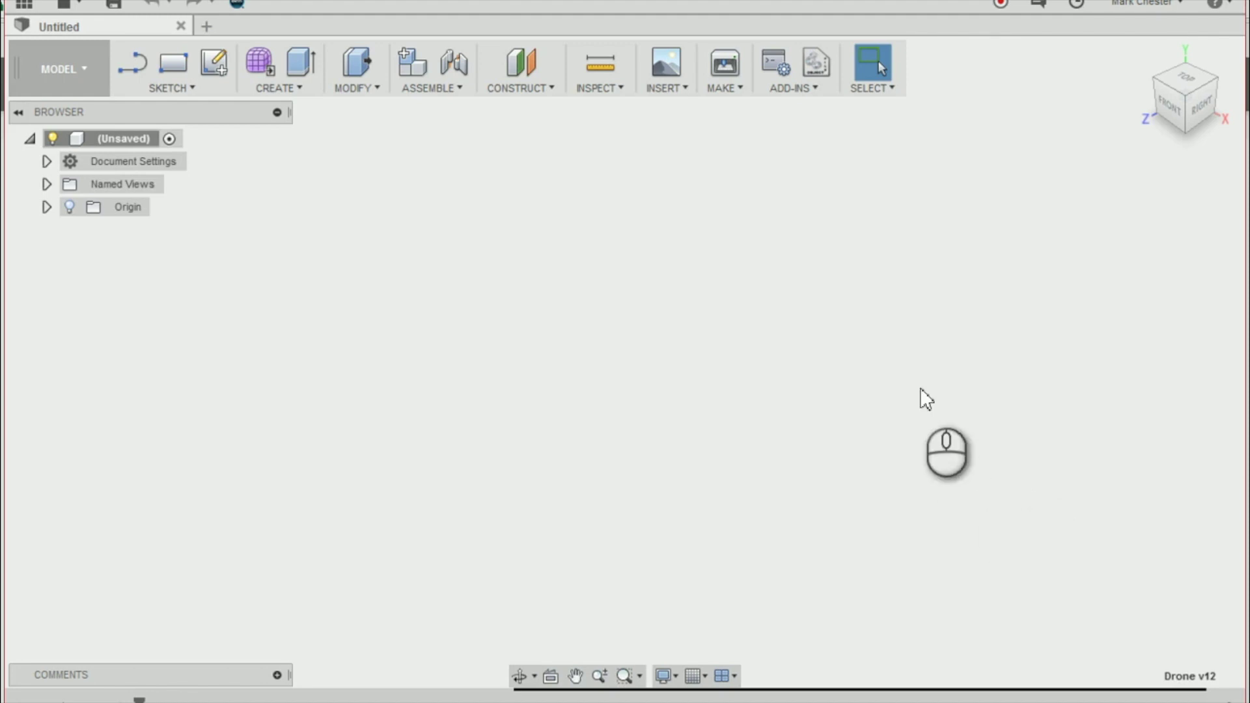
Open the Drone project as the active project in the data panel, and close the panel.
click(16, 7)
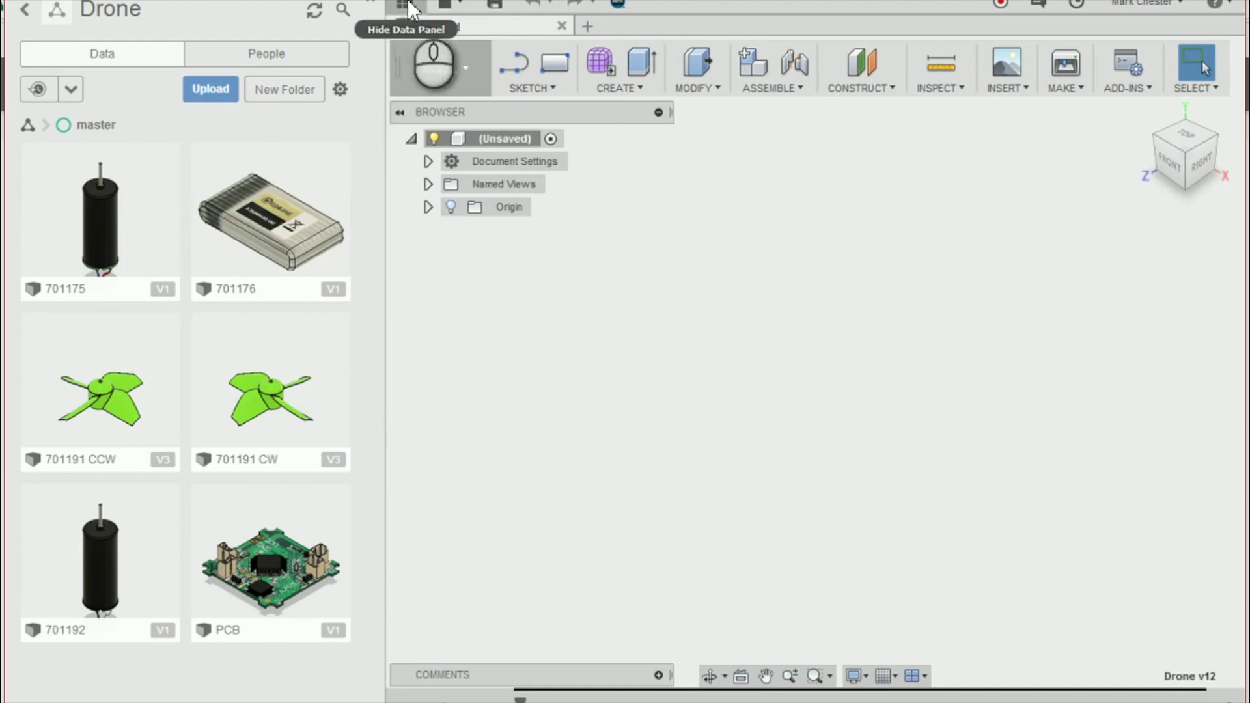
click(23, 9)
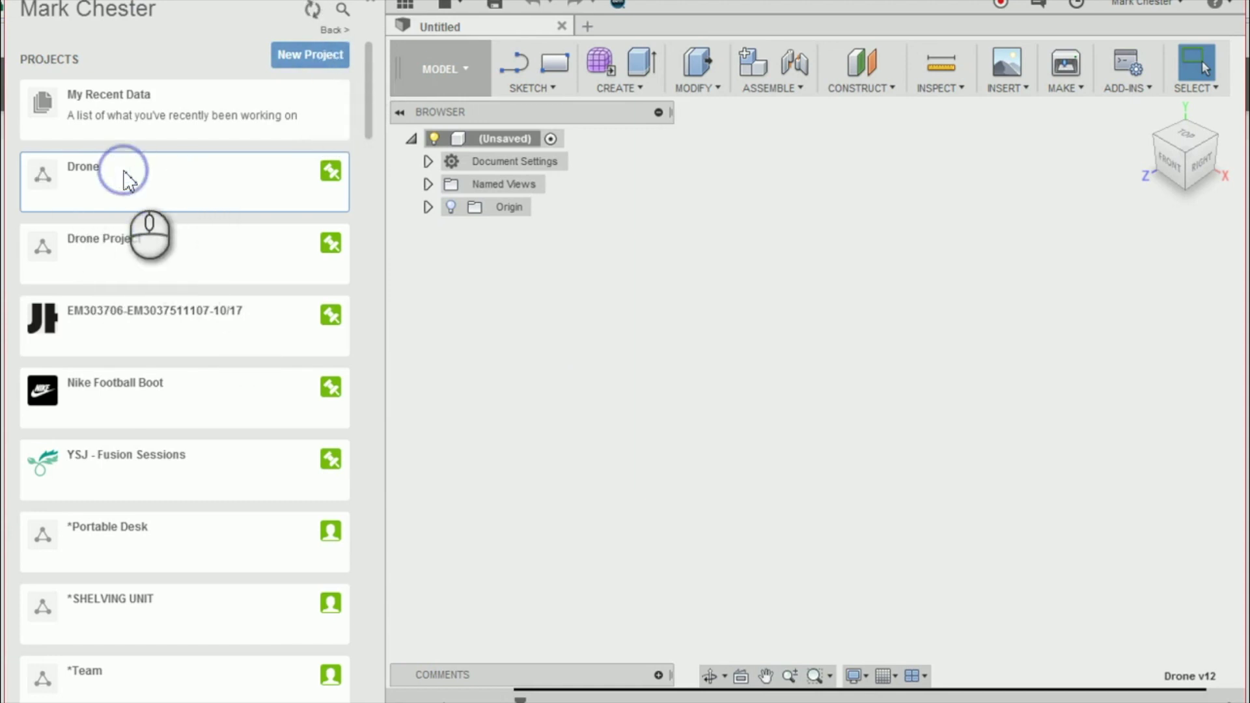
click(129, 181)
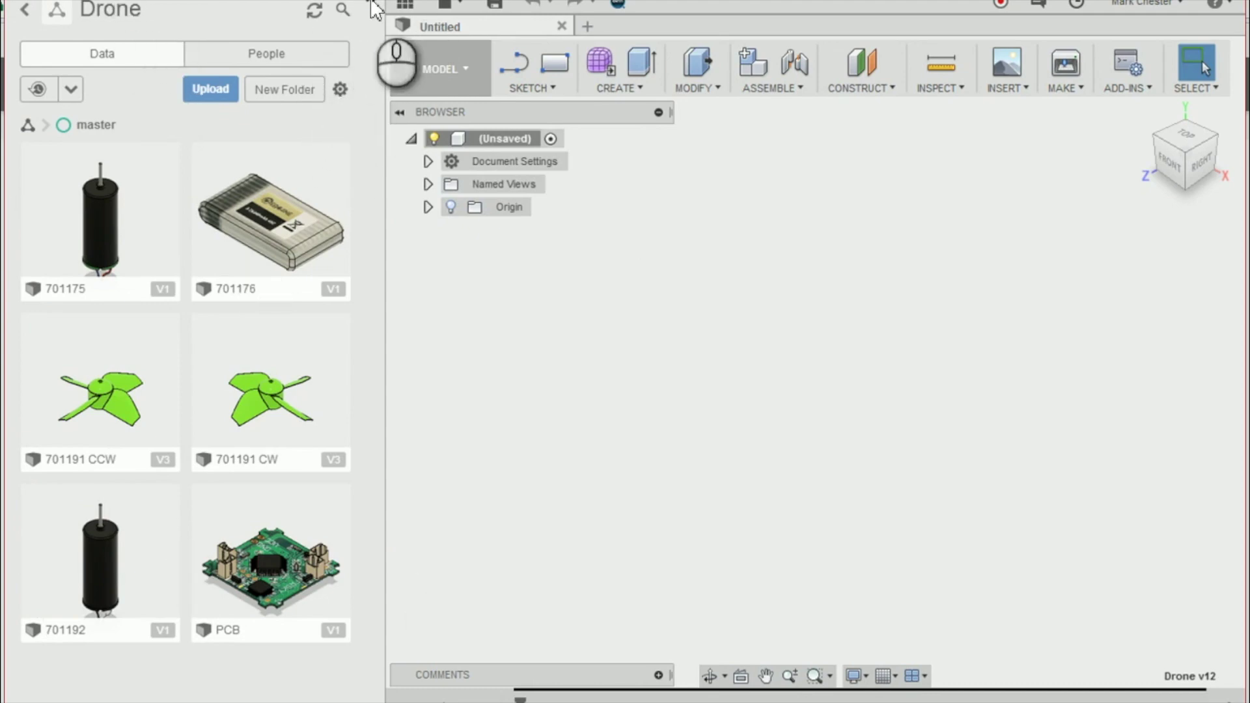
click(373, 5)
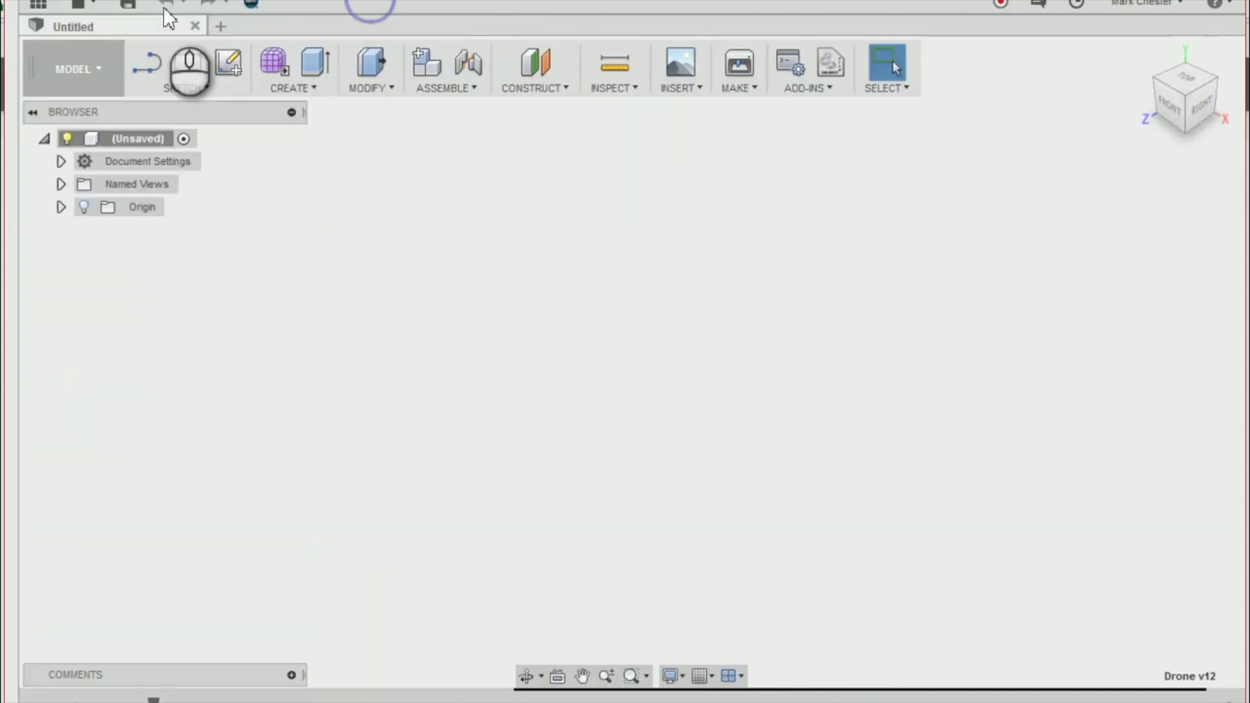
Create a new design and save it as Drone in the Drone project's master folder.
click(208, 25)
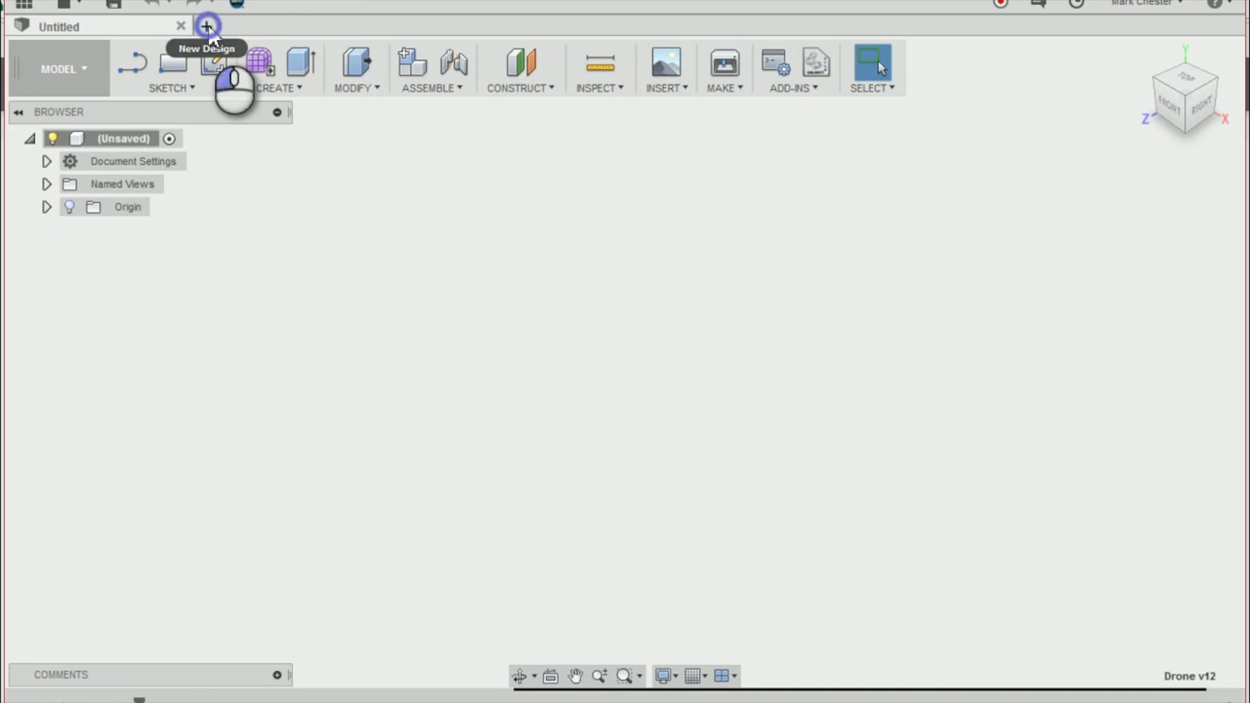
click(114, 7)
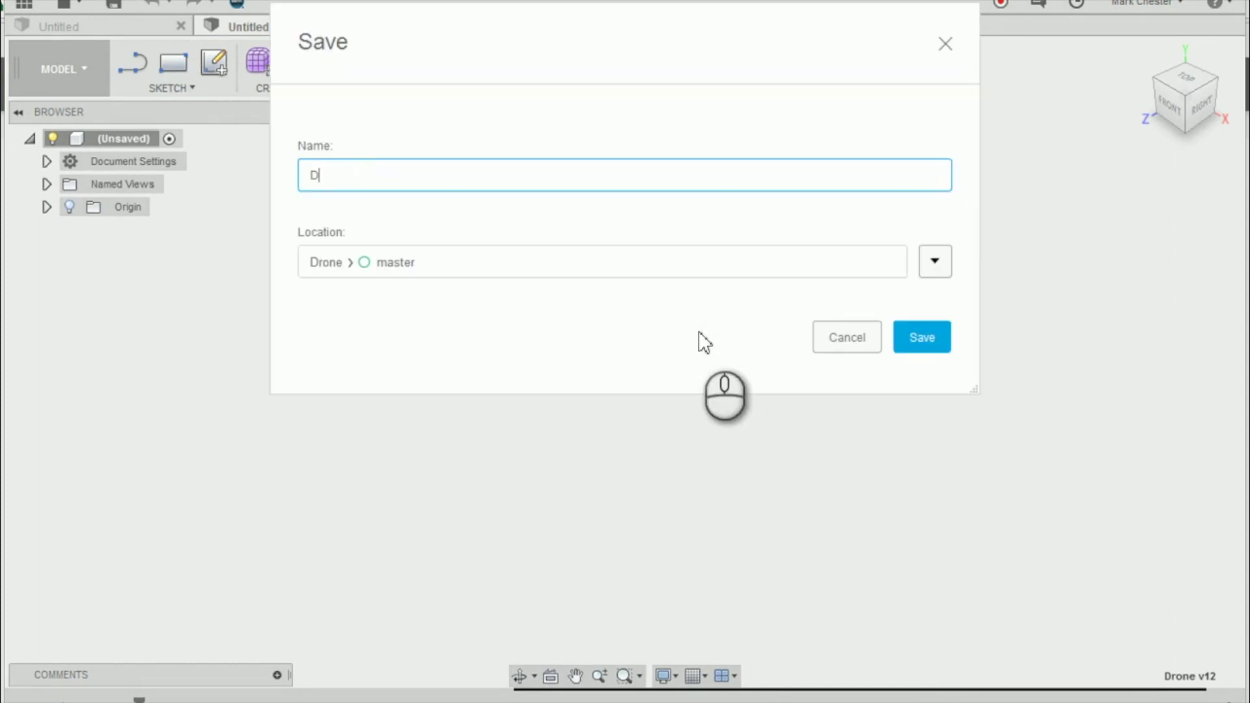
click(913, 345)
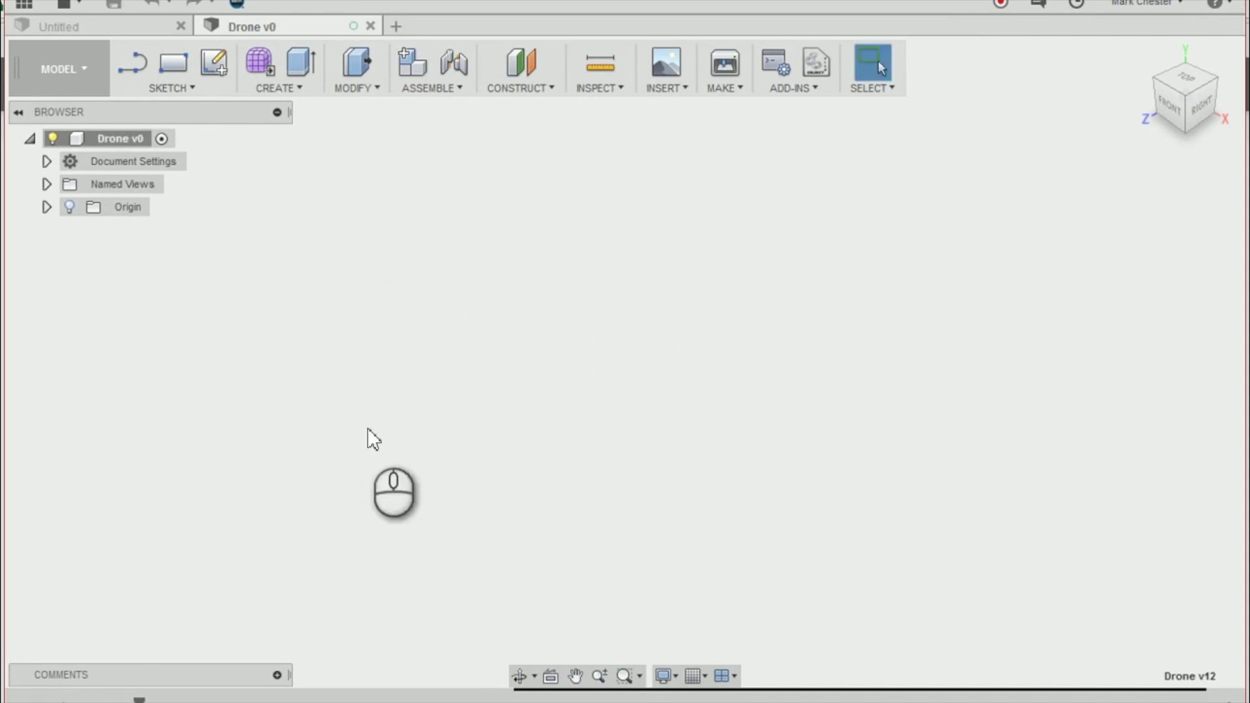
Create an empty, activated component named Chassis in the Drone design.
click(283, 89)
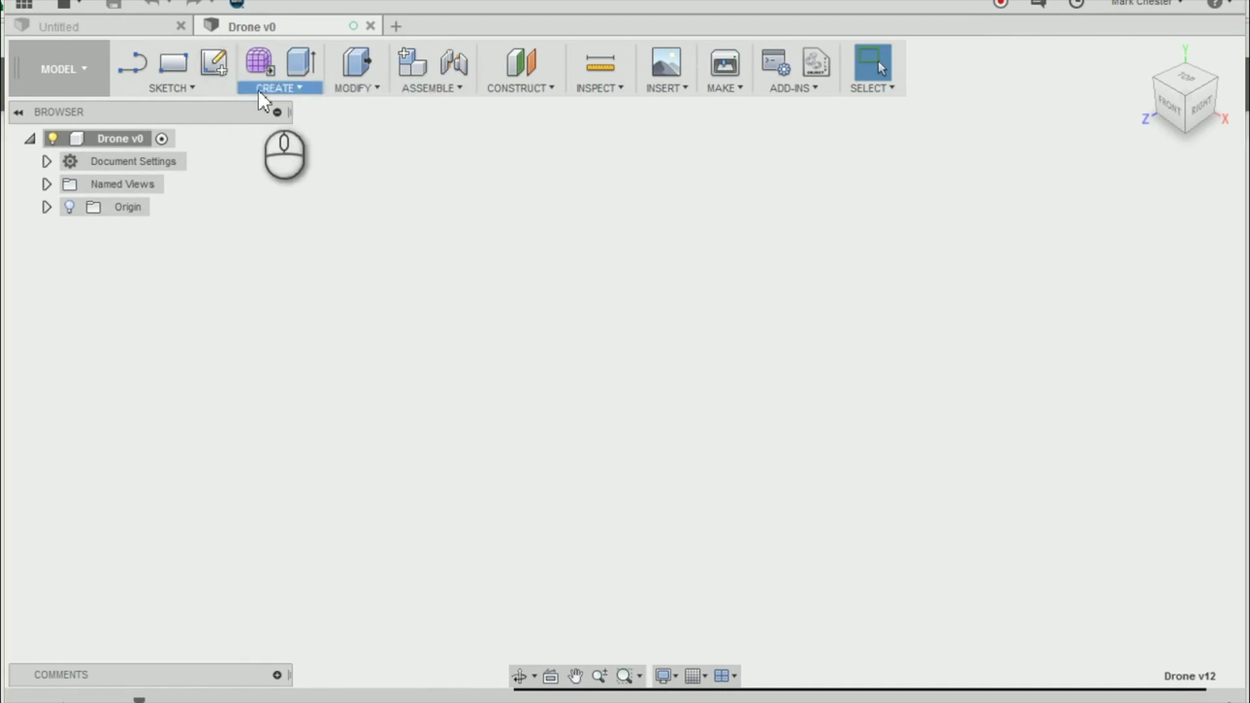
click(258, 91)
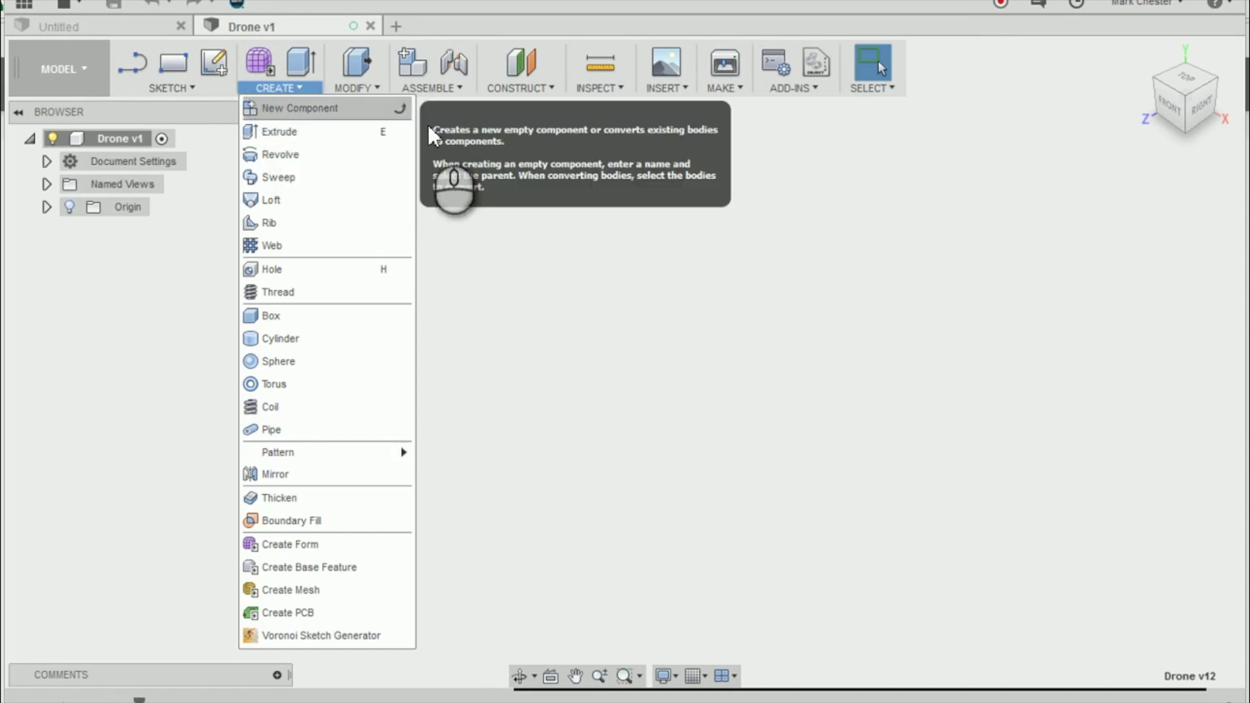
click(307, 112)
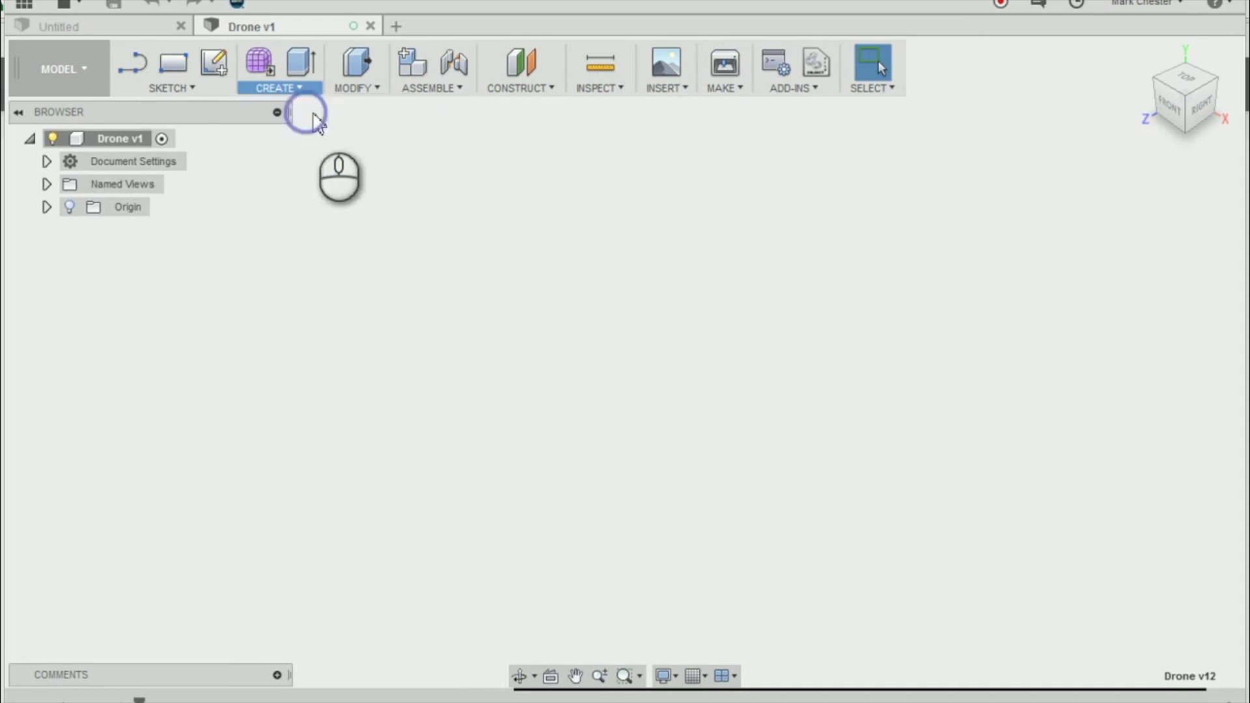
drag(984, 185, 884, 194)
double_click(995, 274)
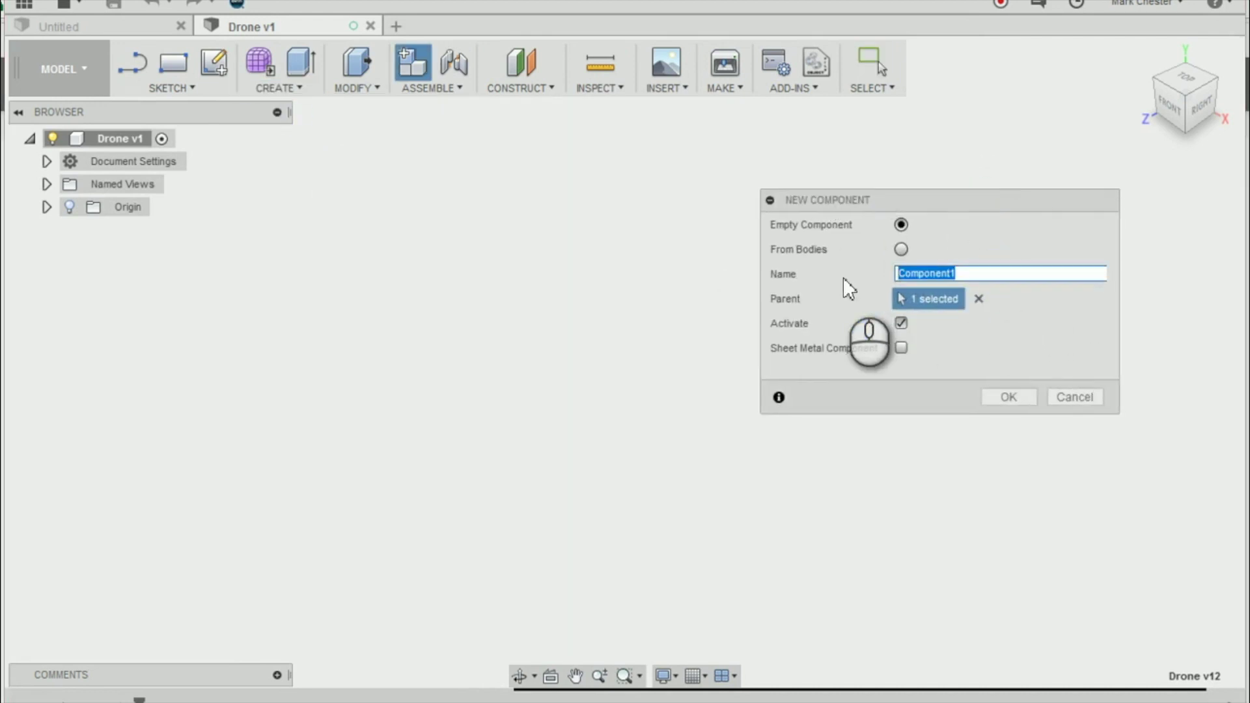
text(Chassis)
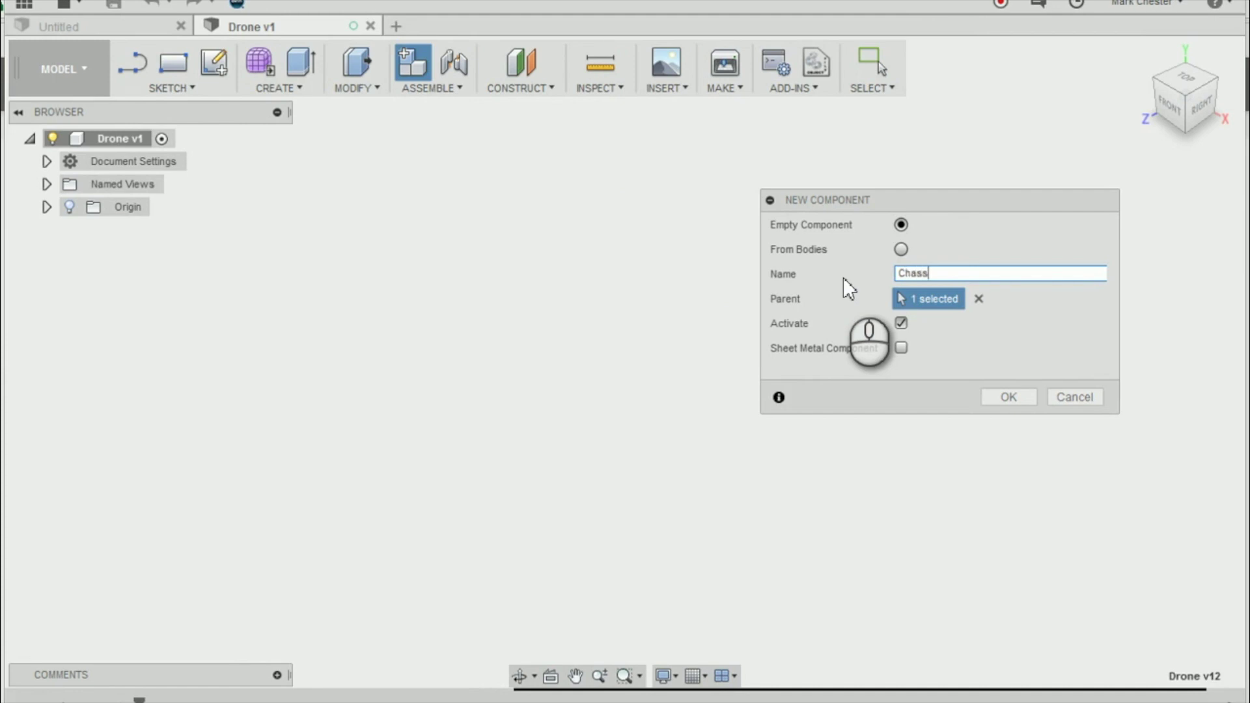
click(975, 396)
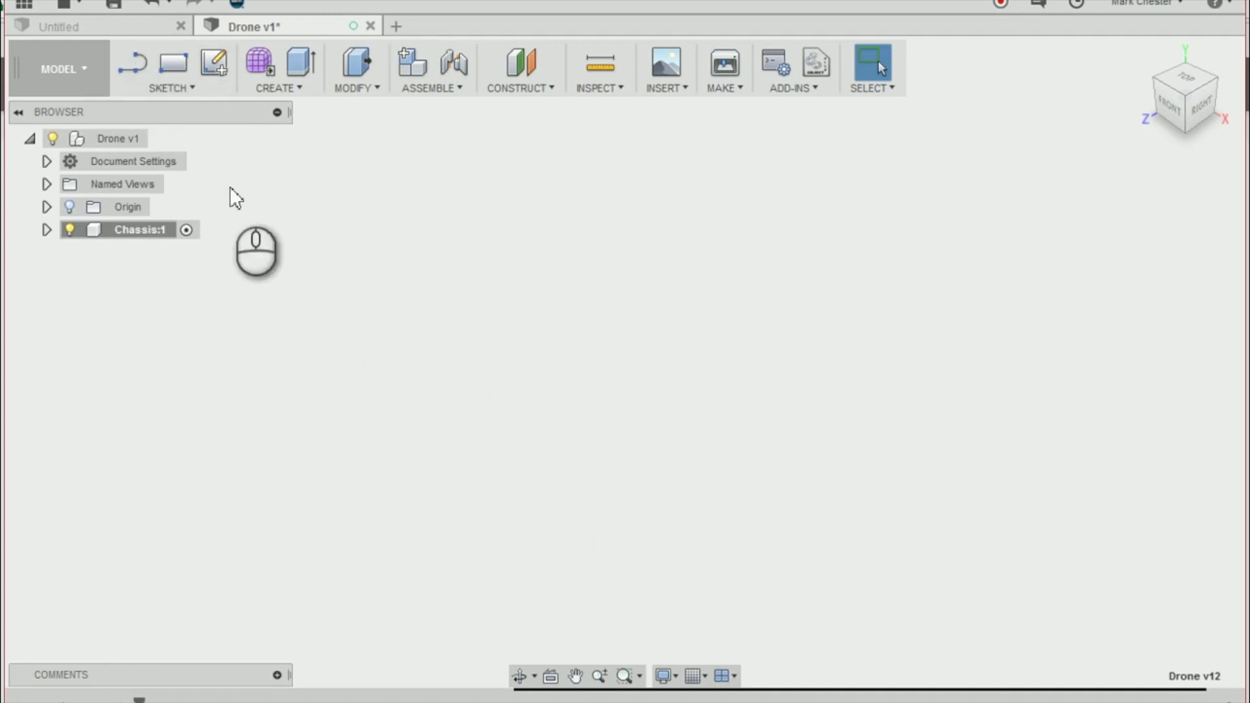
Start a sketch in the Chassis component on the horizontal XZ origin plane.
click(168, 90)
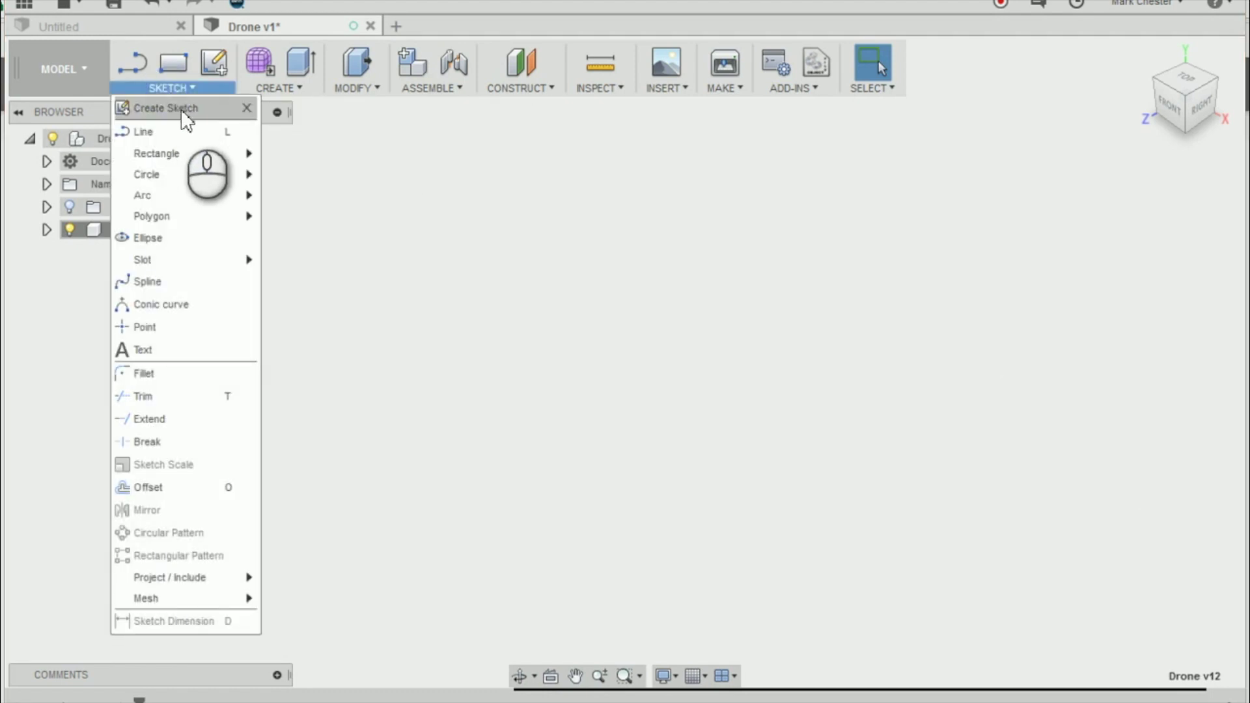
click(215, 61)
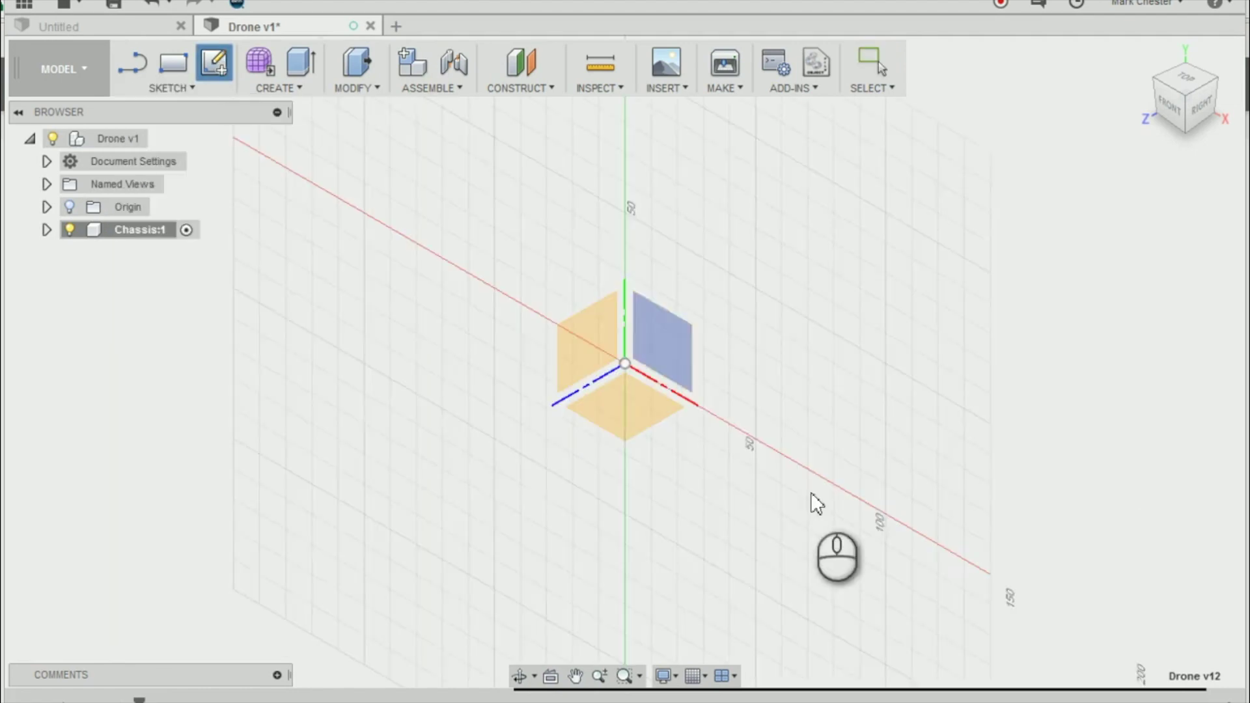
click(641, 398)
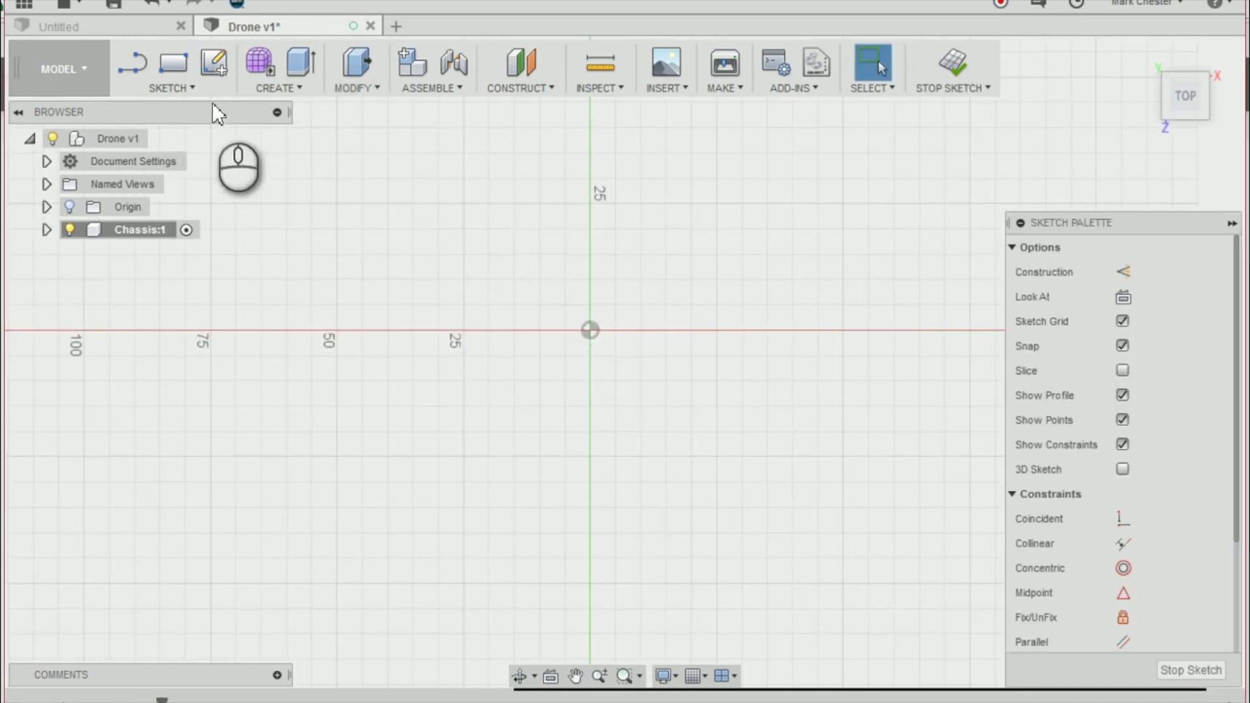
Sketch a center diameter circle of 8.2 mm centred on the origin.
click(174, 92)
mouse_move(173, 177)
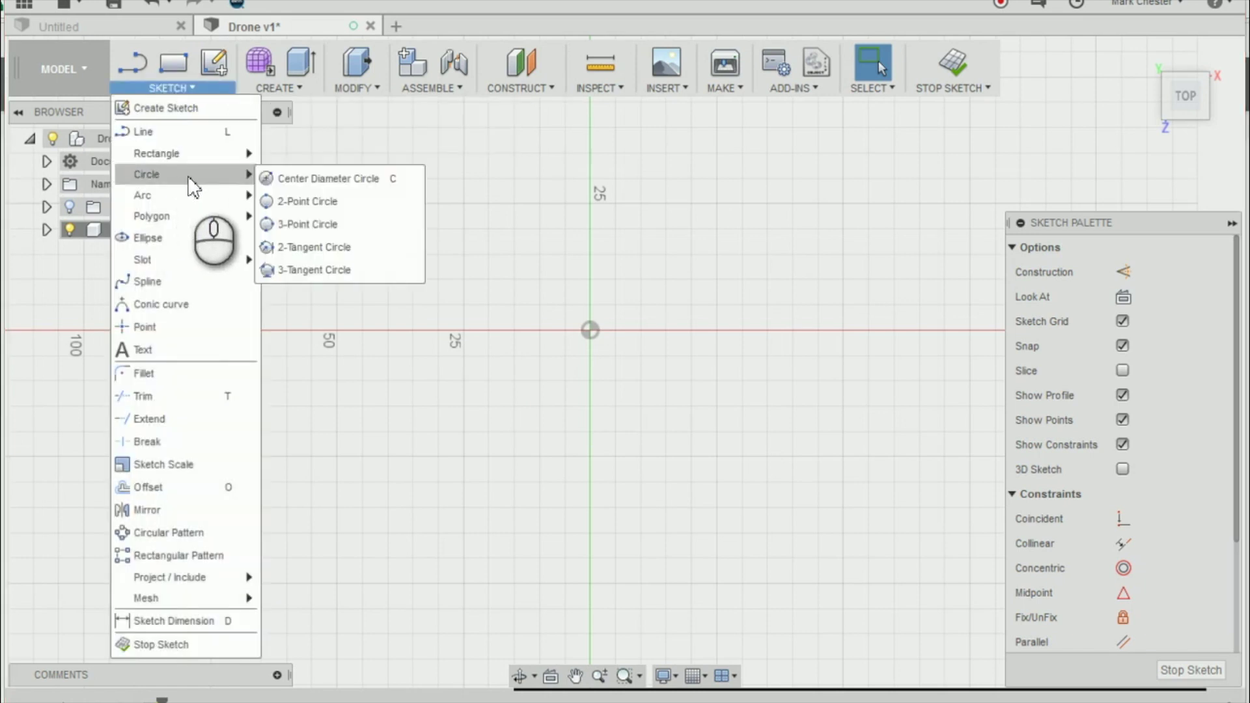
click(315, 178)
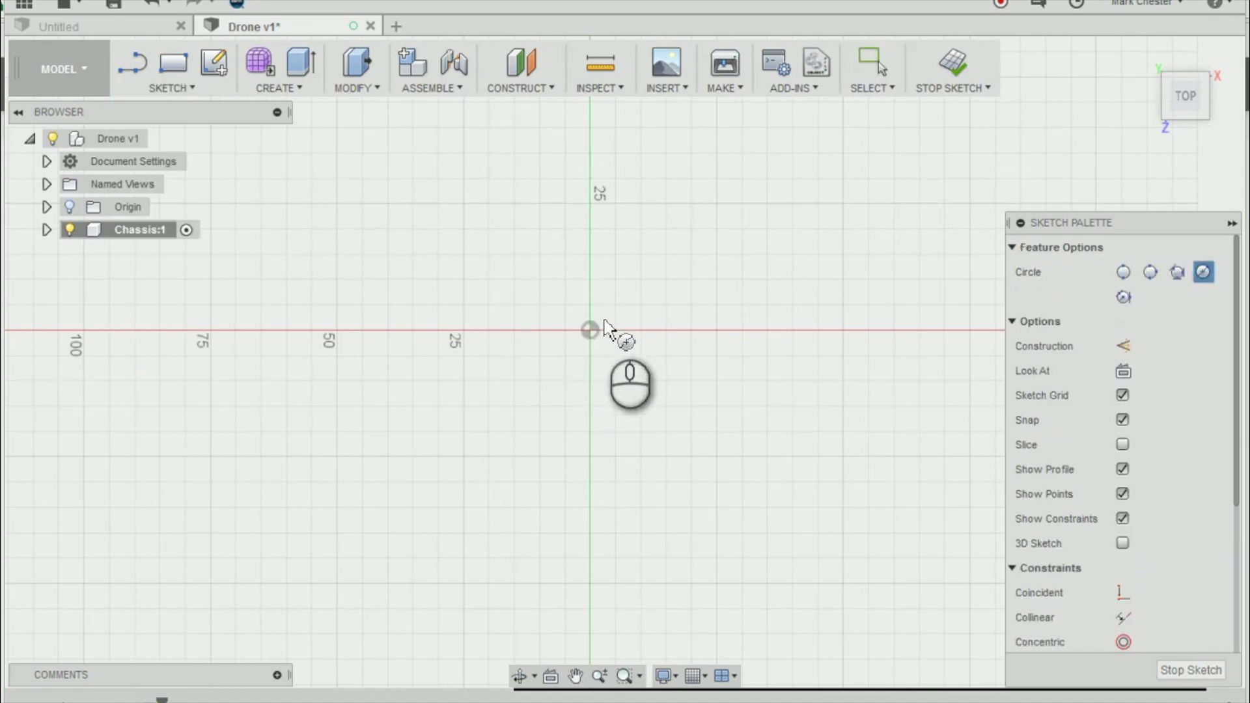
scroll(590, 333, up, 2)
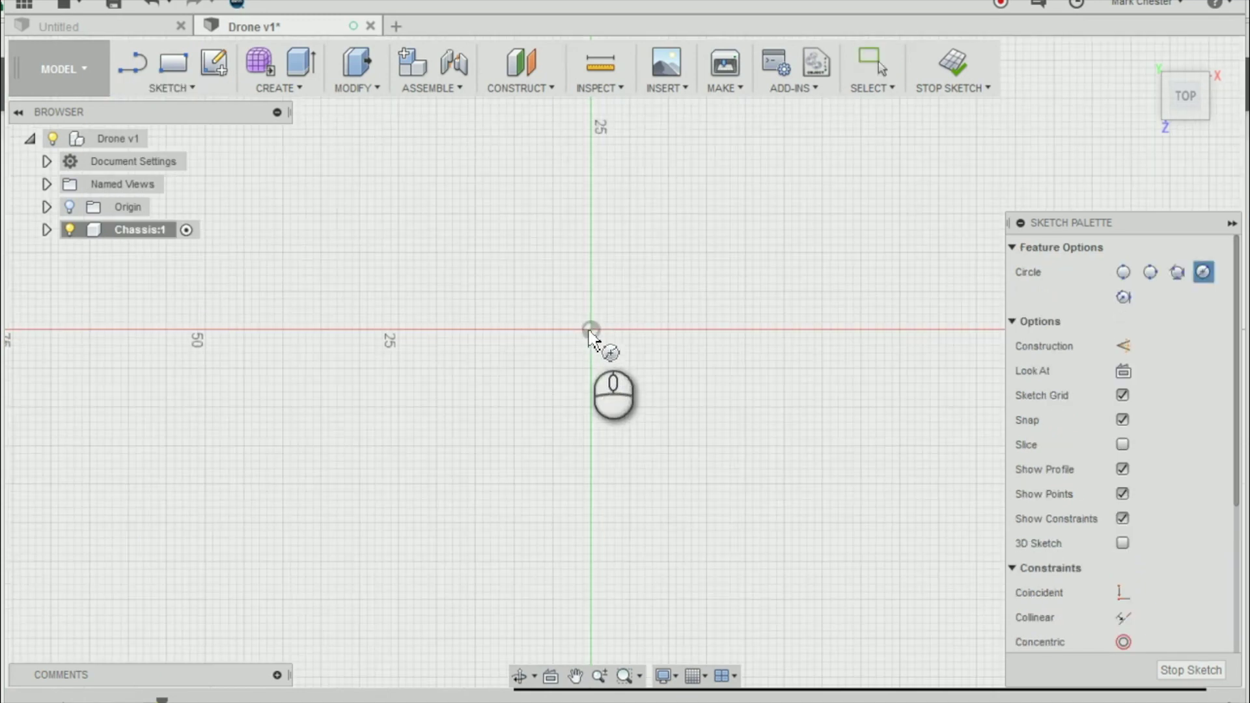
click(590, 330)
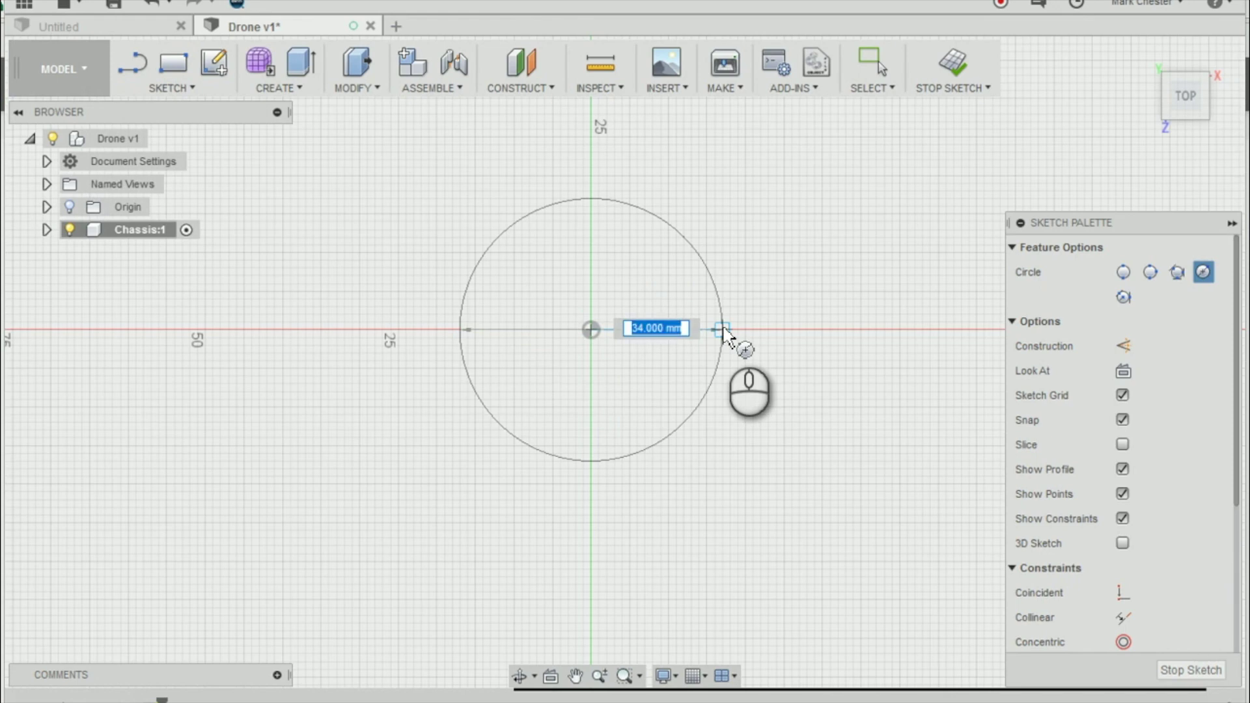
key(Tab)
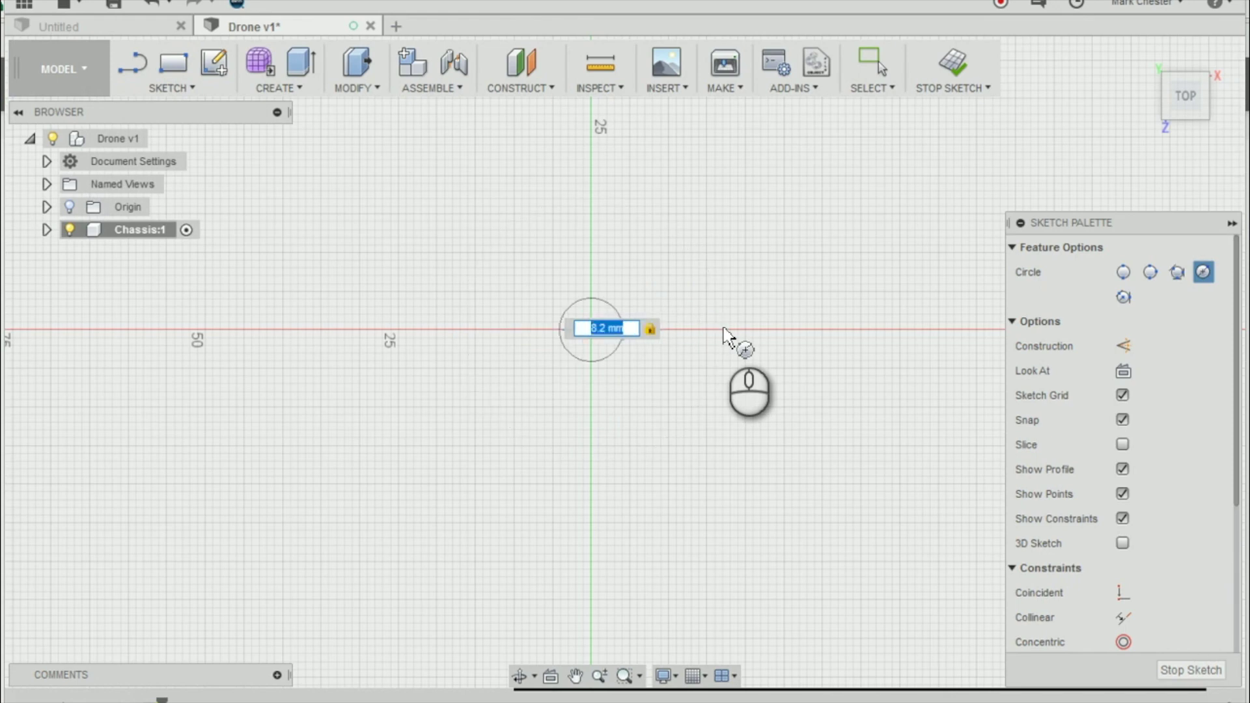
key(Return)
key(Escape)
scroll(647, 355, up, 1)
scroll(535, 341, up, 2)
scroll(573, 376, up, 1)
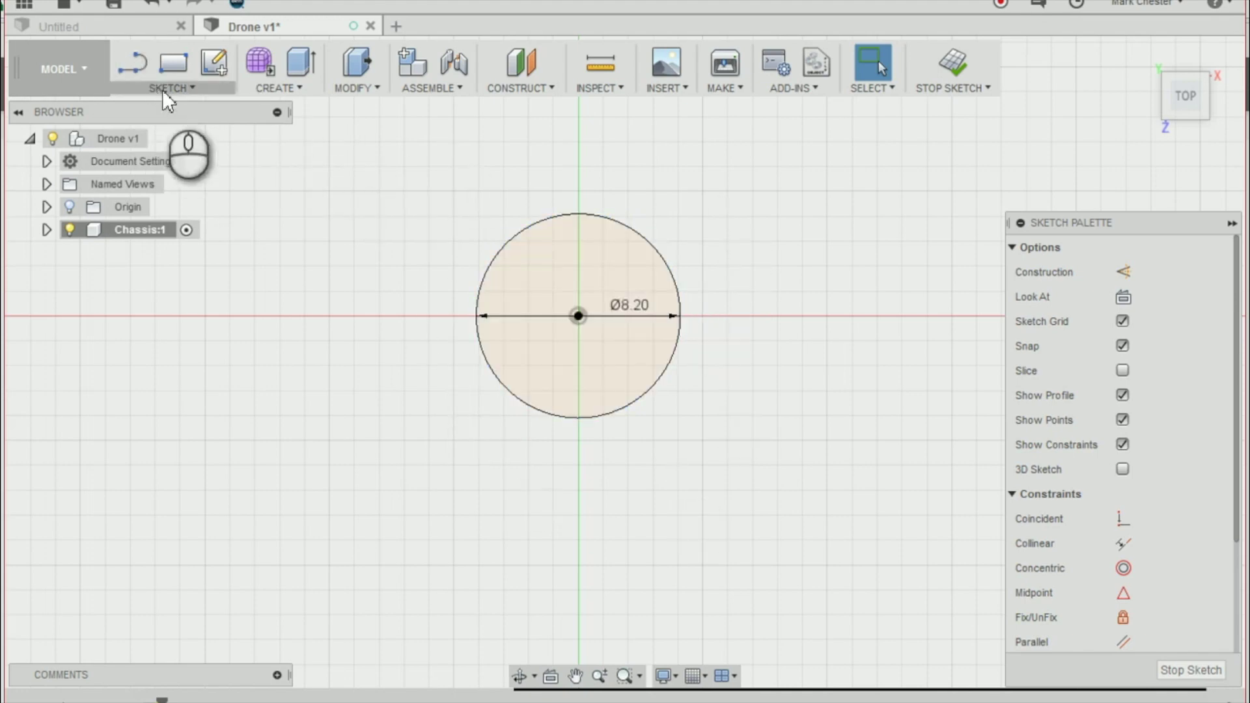
Offset the 8.2 mm circle inward by 1 mm, entering the offset as -1.
click(186, 89)
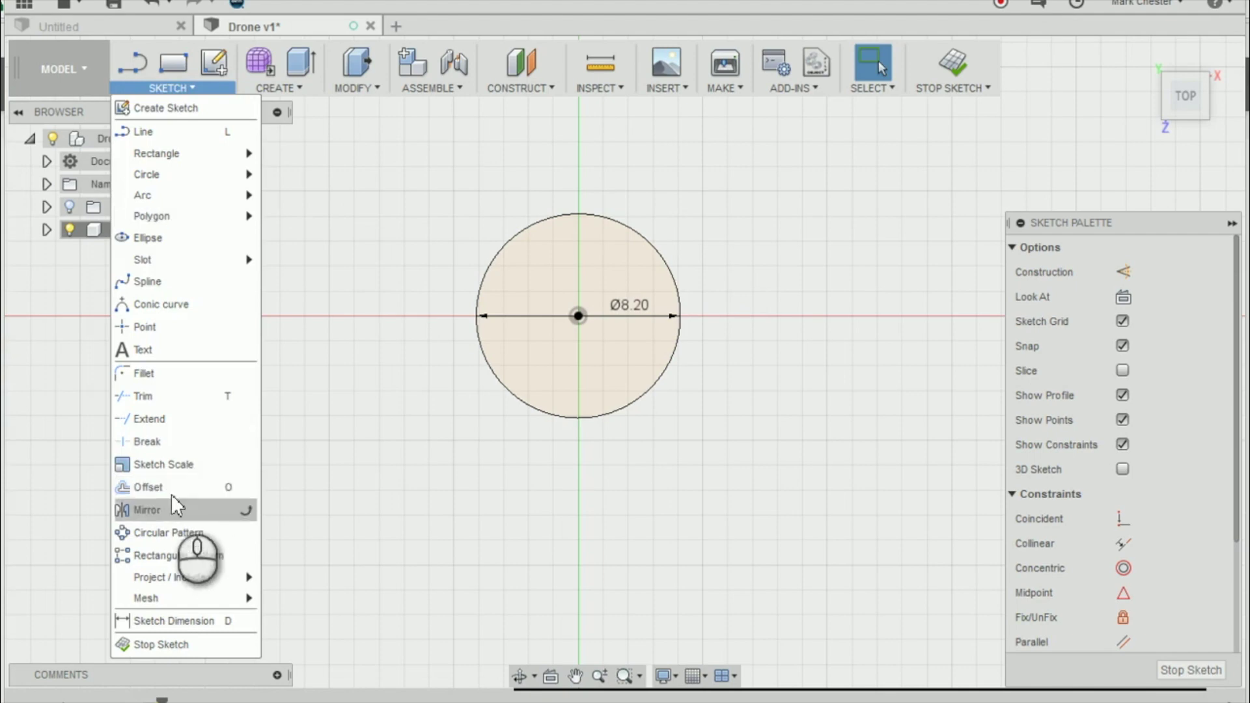
click(173, 486)
scroll(608, 222, up, 2)
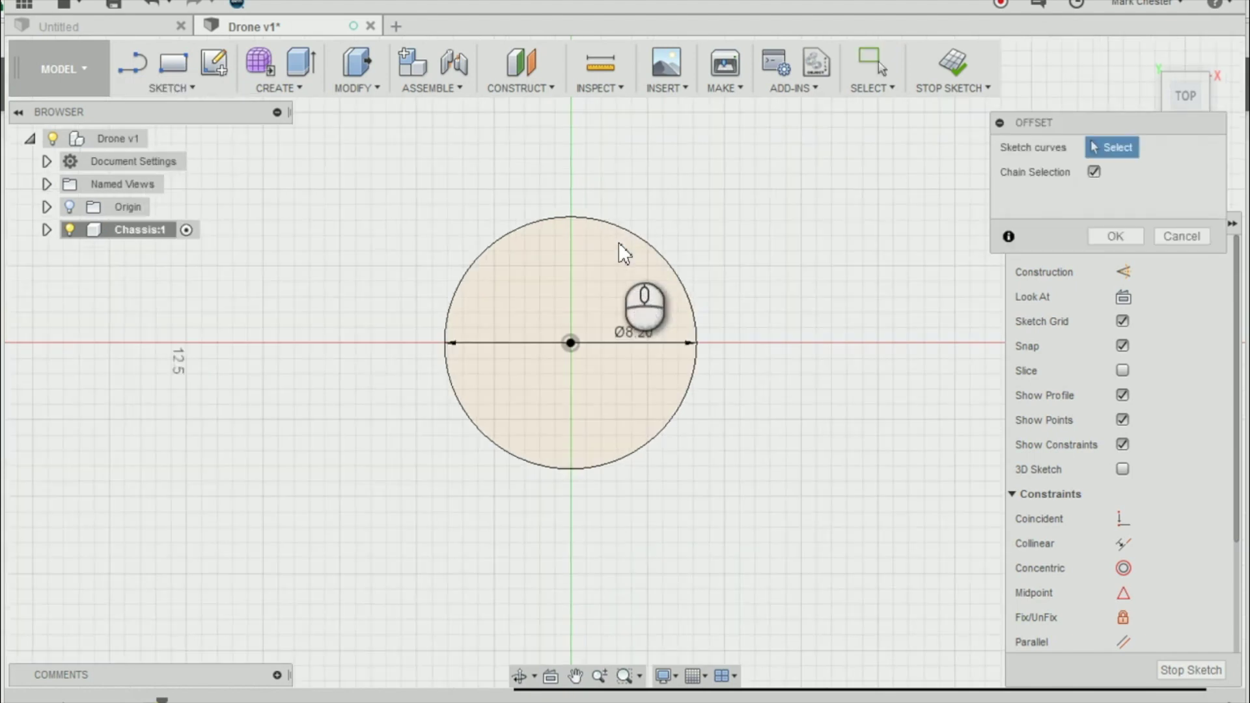
click(612, 222)
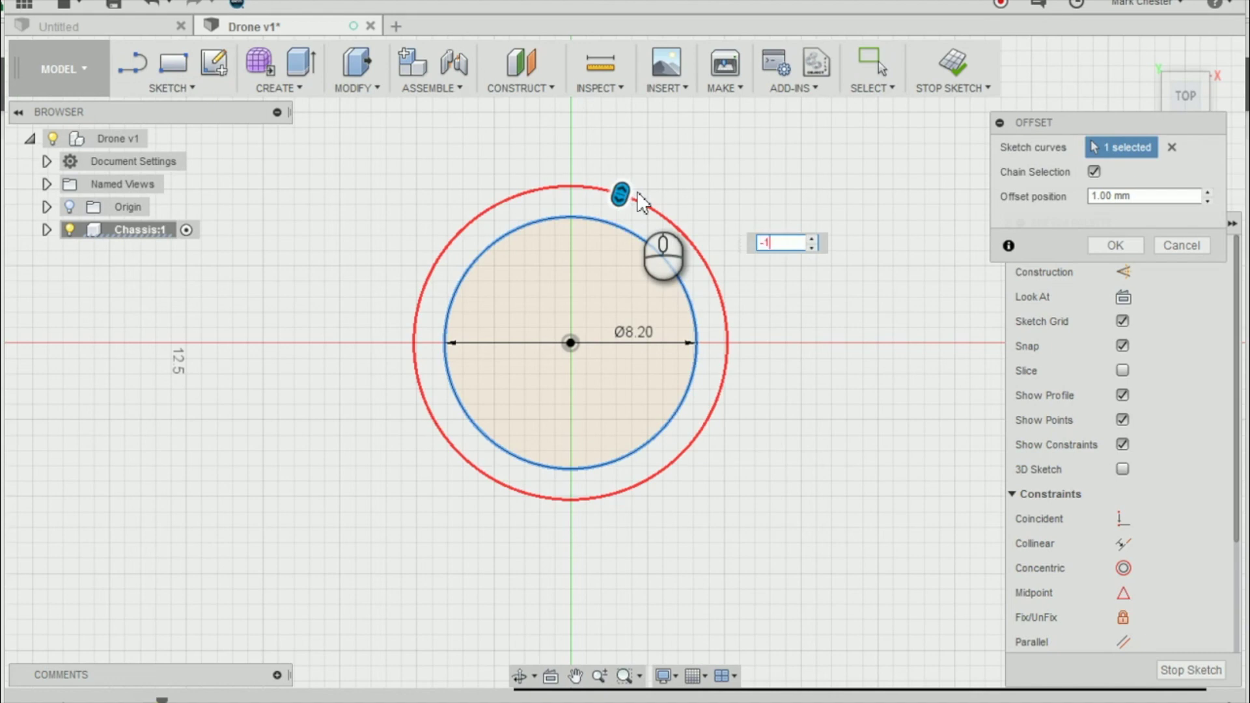
text(-1)
key(Return)
click(1115, 245)
scroll(521, 388, up, 3)
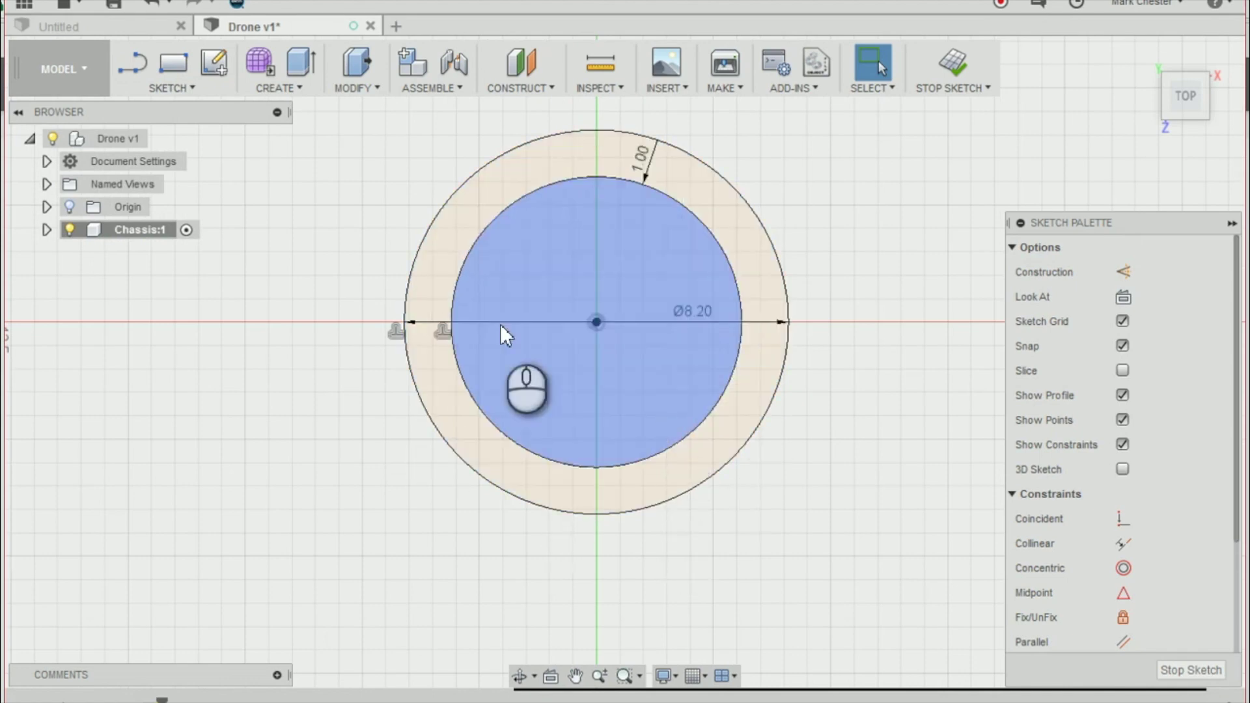
Offset the outer 8.2 mm circle inward by 1.5 mm and finish the sketch.
click(178, 87)
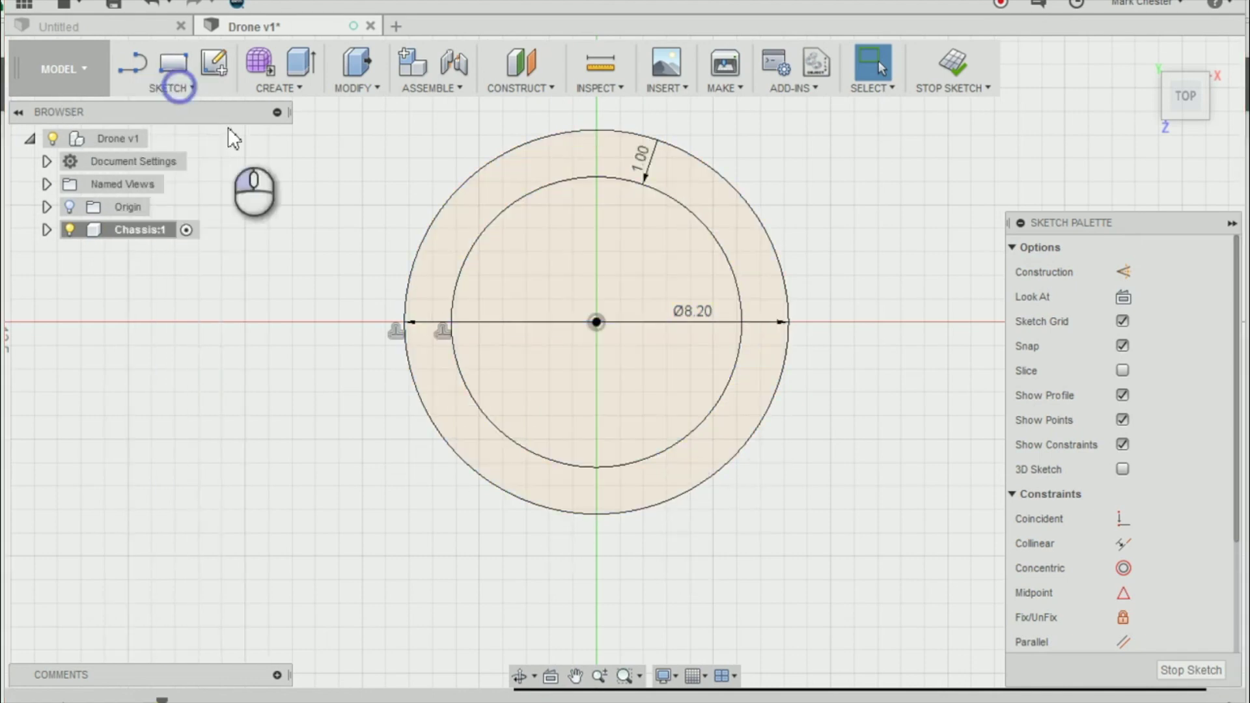
click(360, 213)
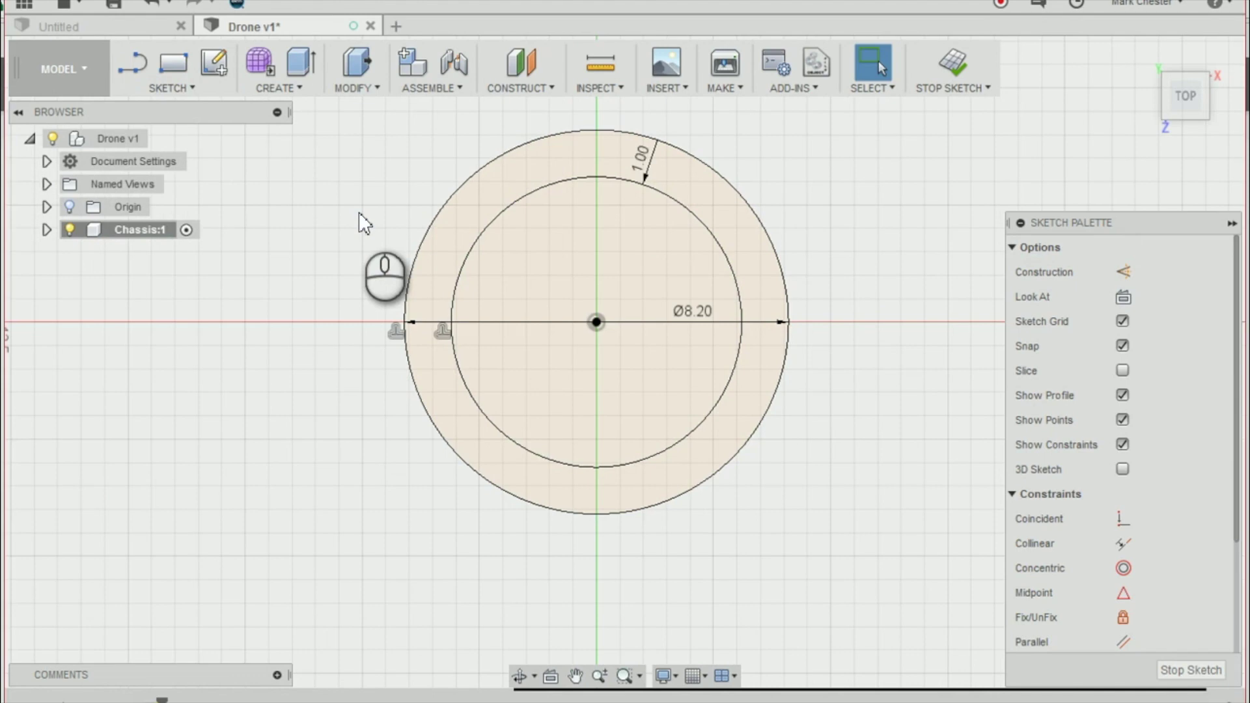
key(o)
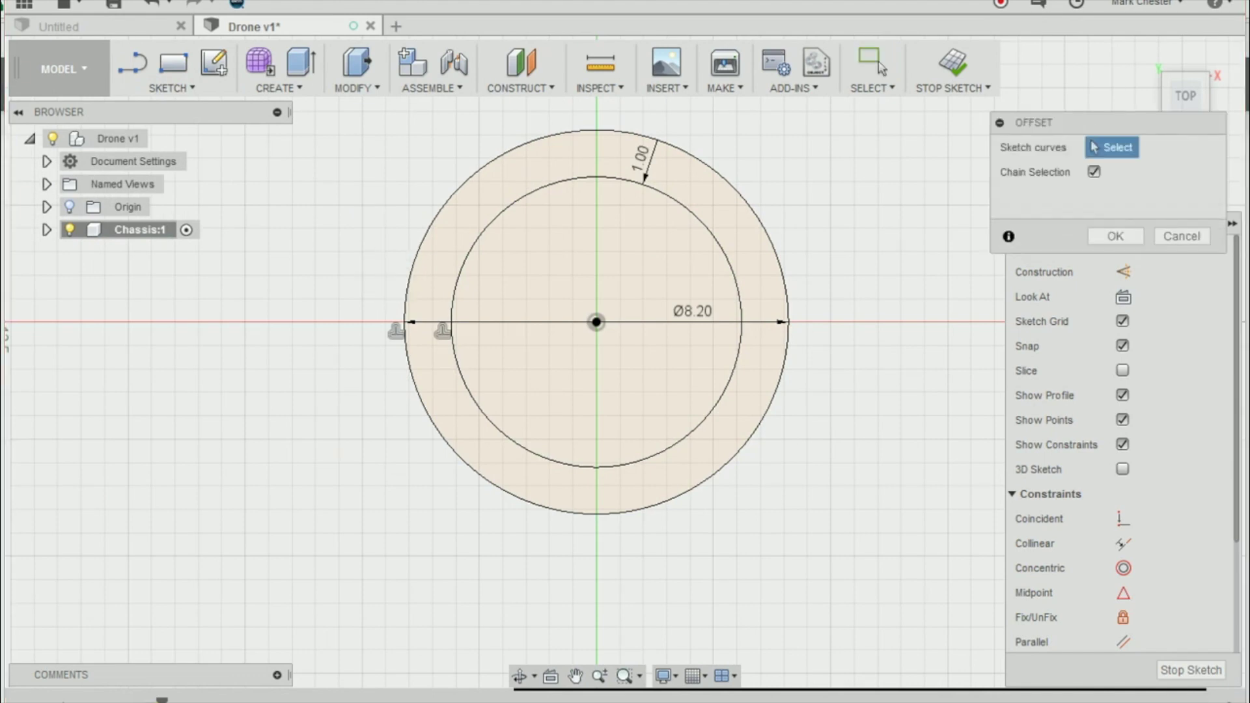
click(723, 177)
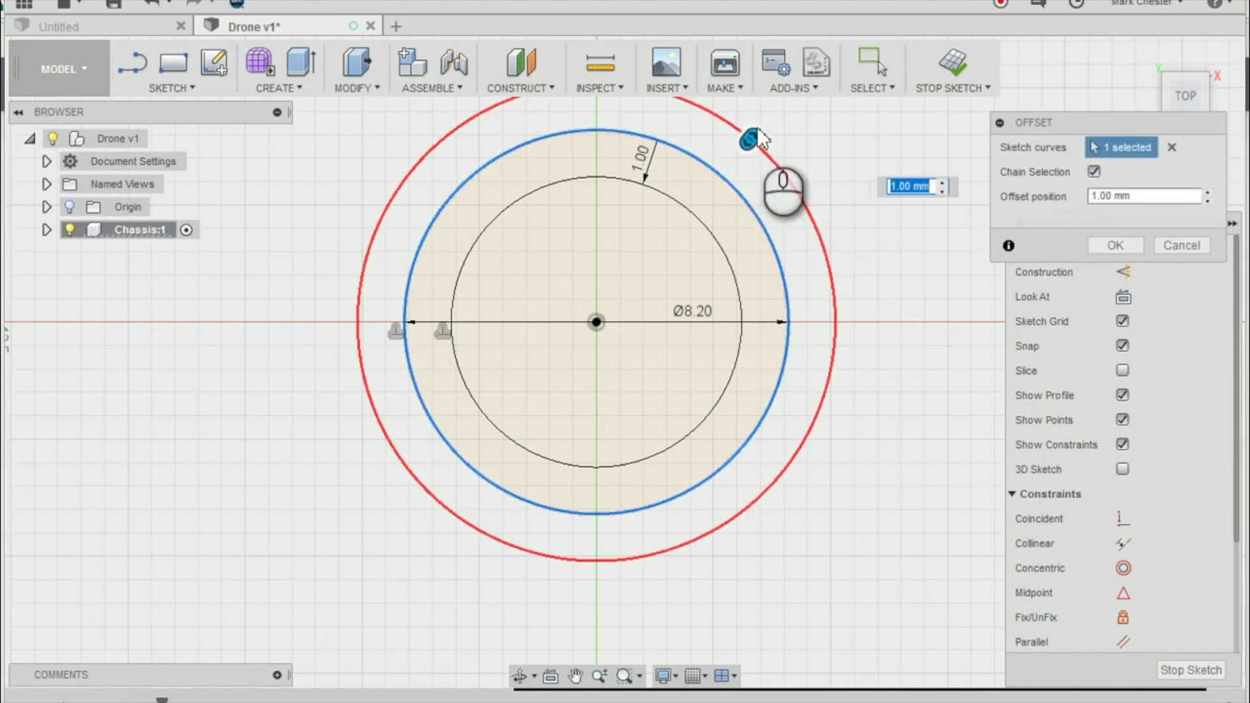
key(Return)
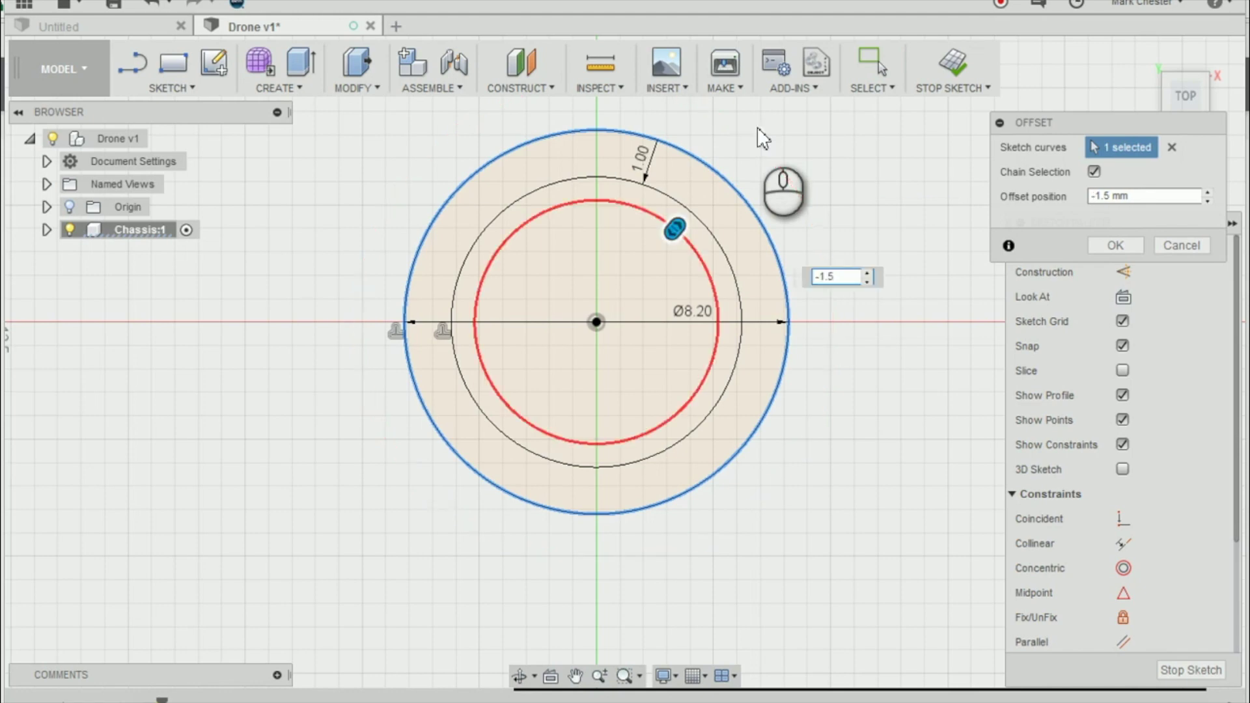
click(1107, 239)
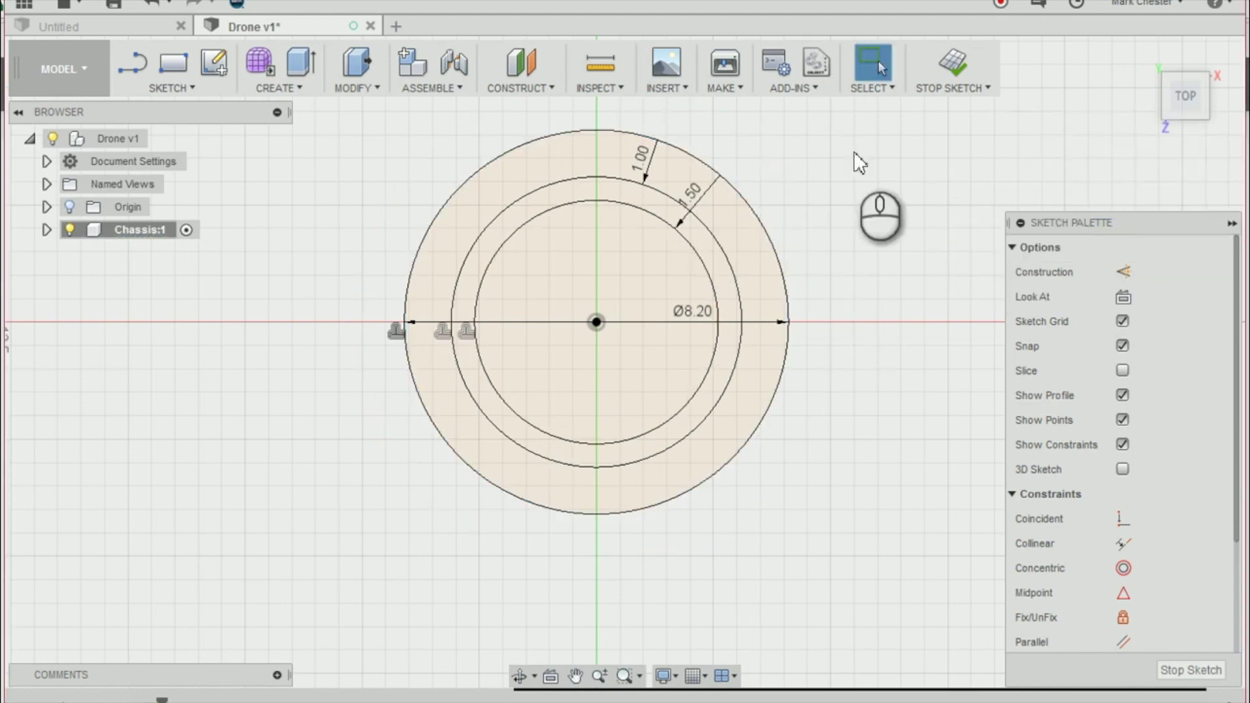
scroll(859, 227, down, 2)
scroll(742, 149, up, 1)
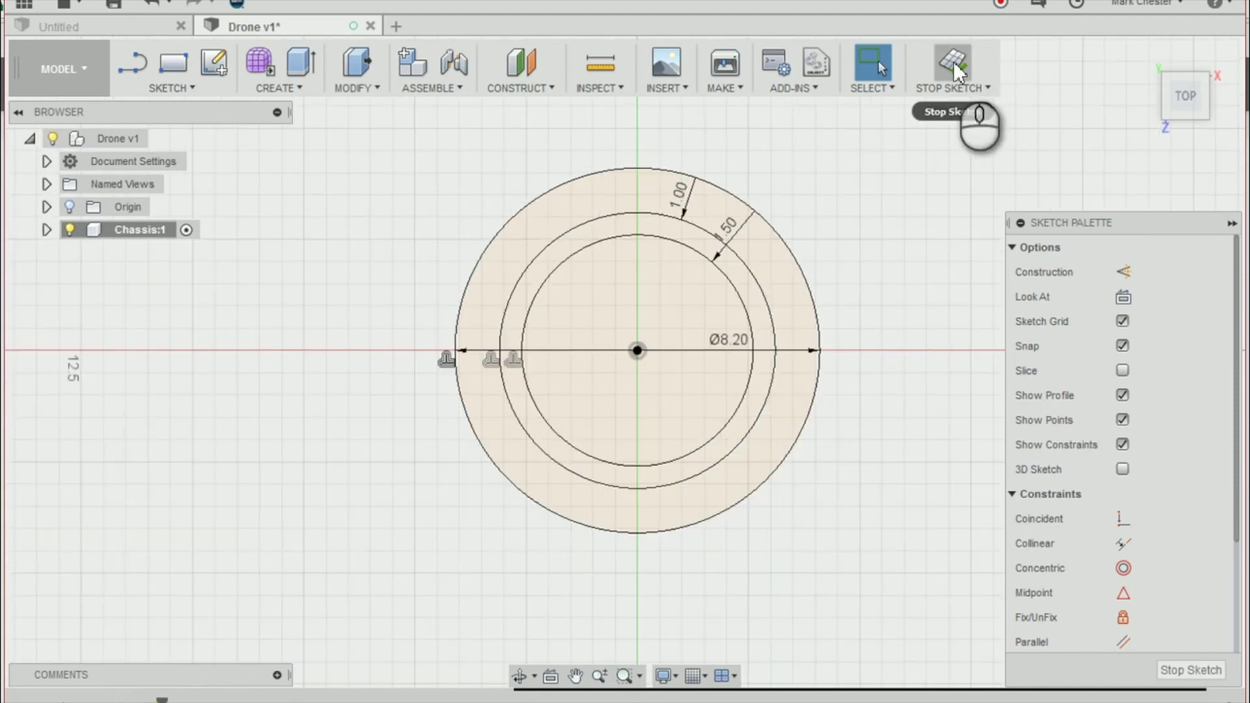
click(953, 61)
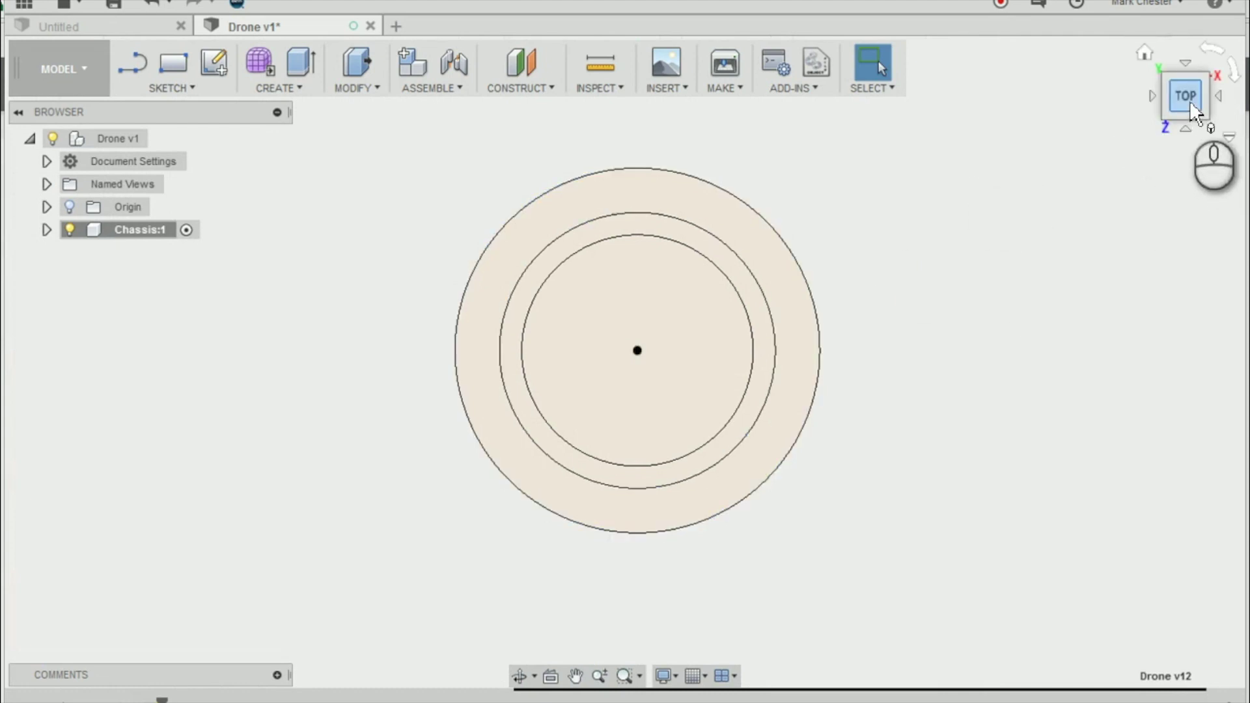
Extrude the outer ring between the 8.2 mm circle and the next circle by -15.5 mm as a new body.
drag(1183, 110, 1232, 52)
click(649, 389)
scroll(800, 343, down, 2)
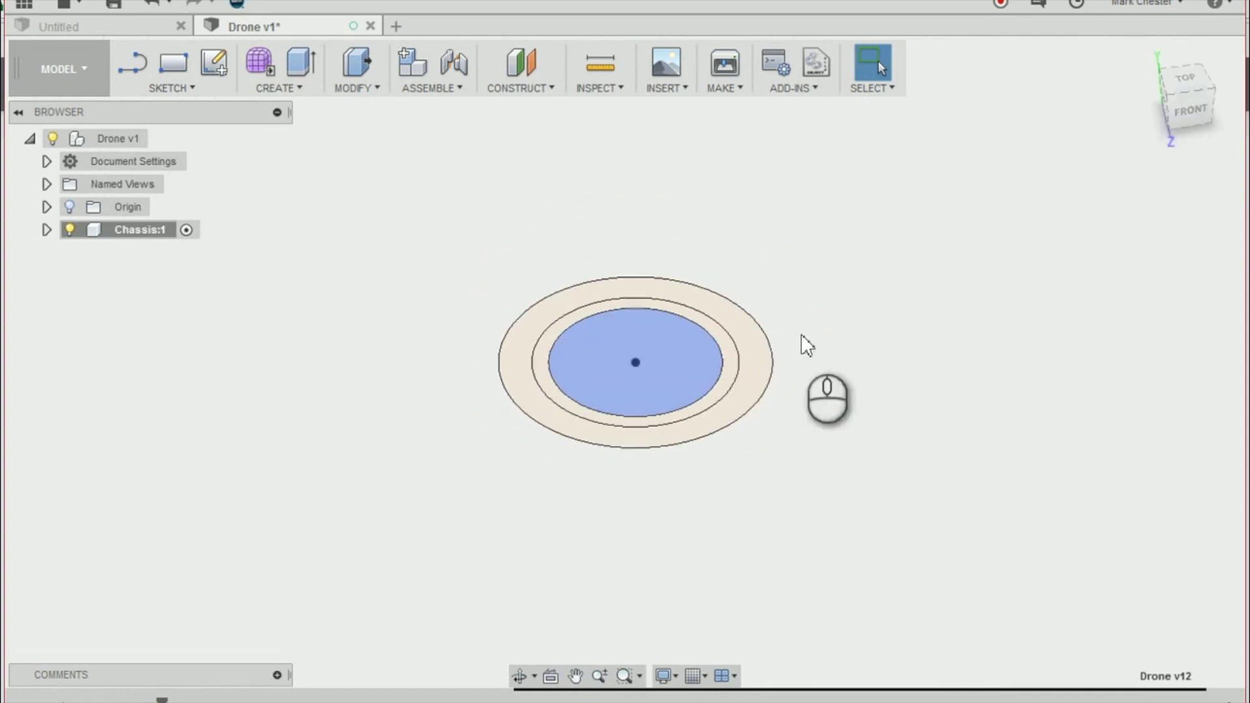
click(739, 334)
scroll(728, 259, up, 1)
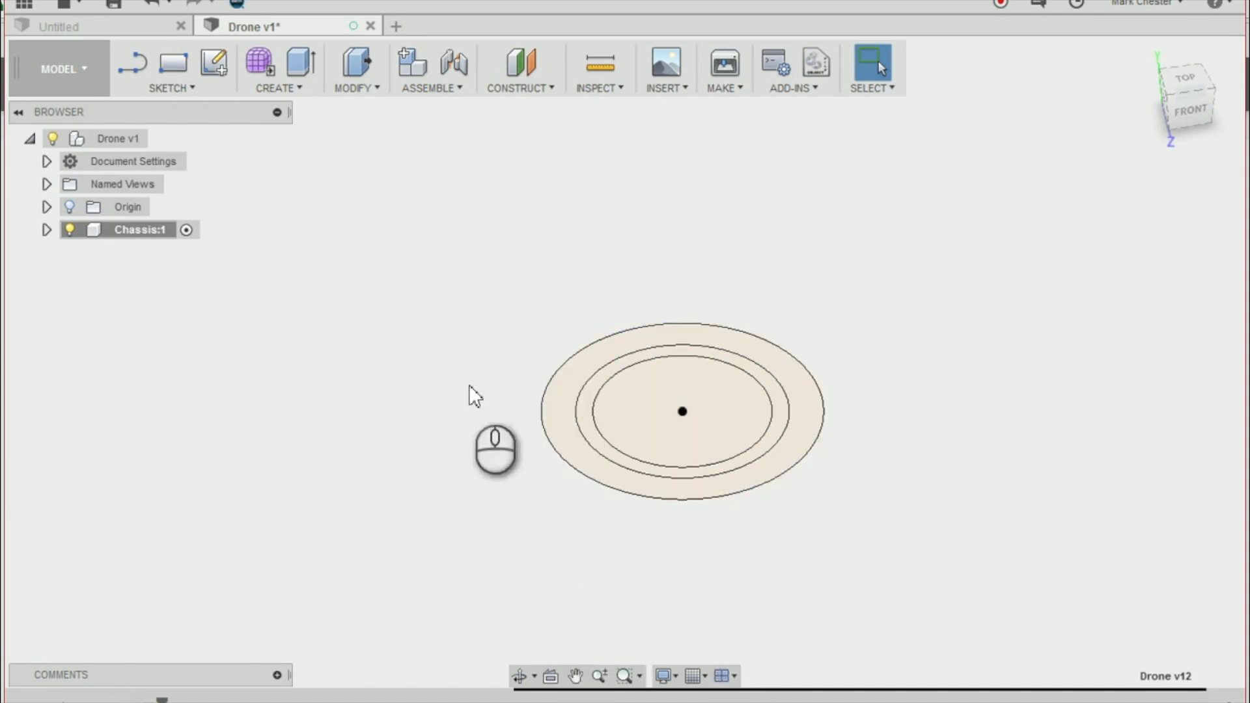
click(297, 88)
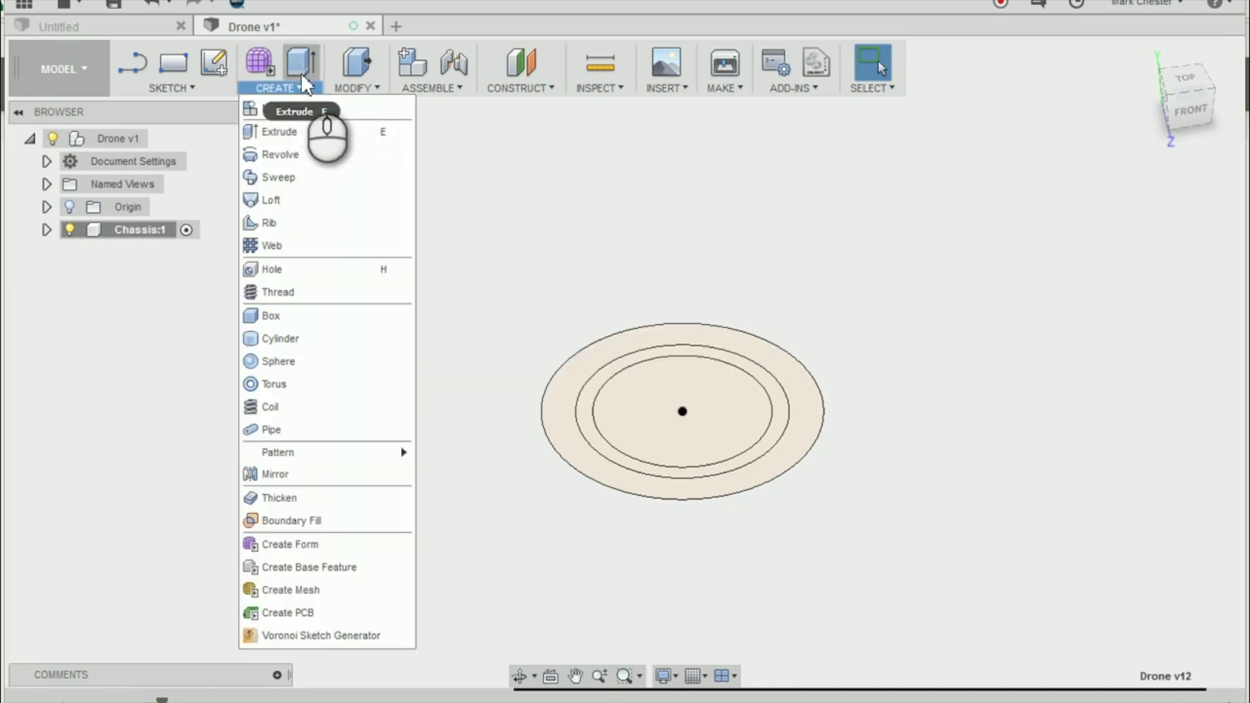
click(311, 134)
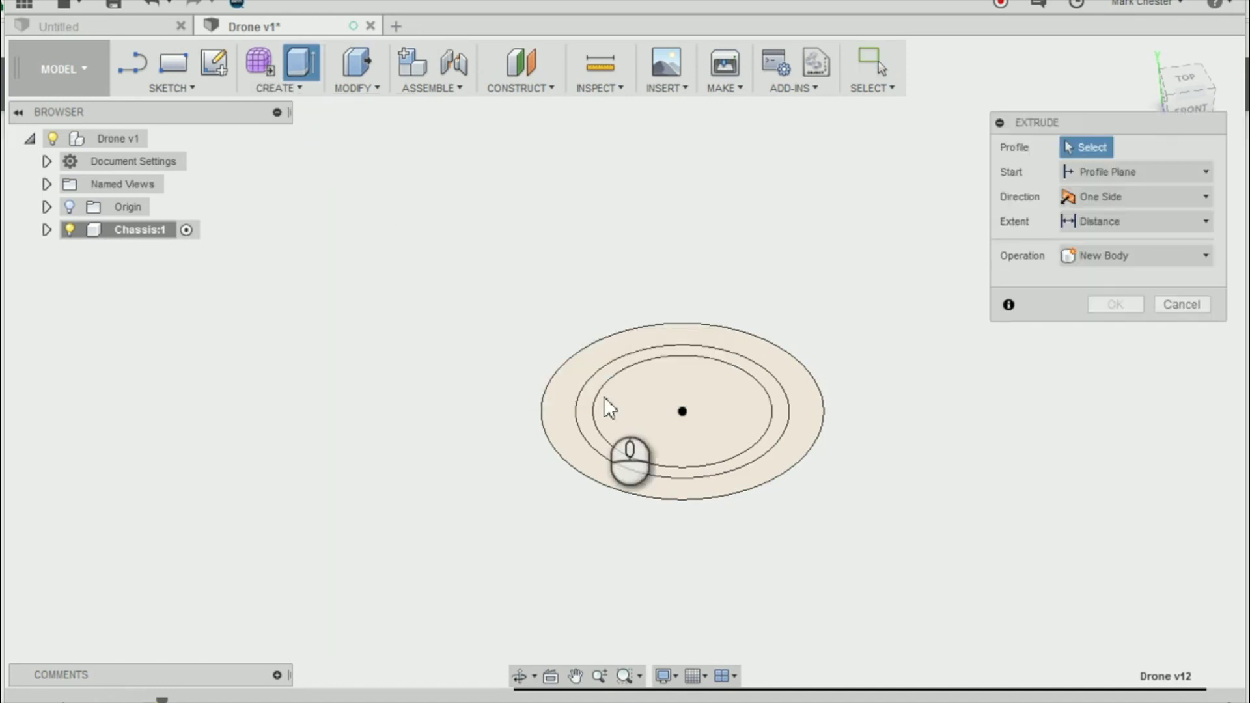
click(561, 411)
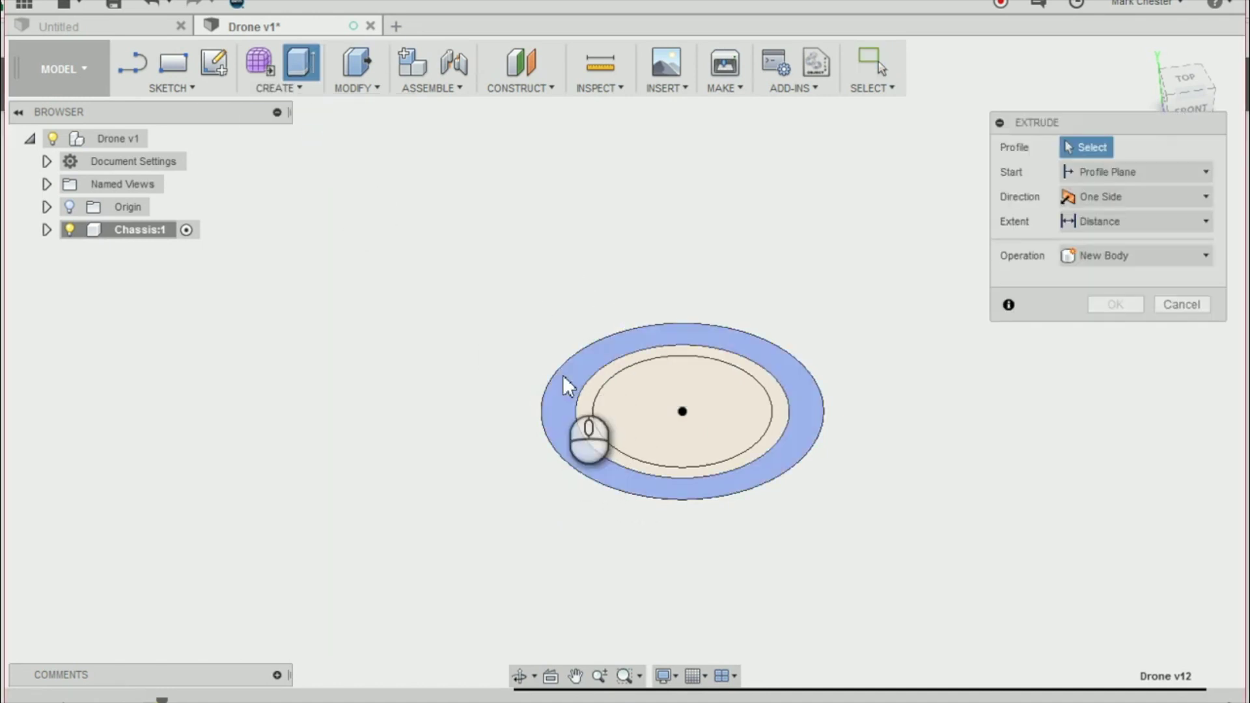
scroll(572, 260, down, 3)
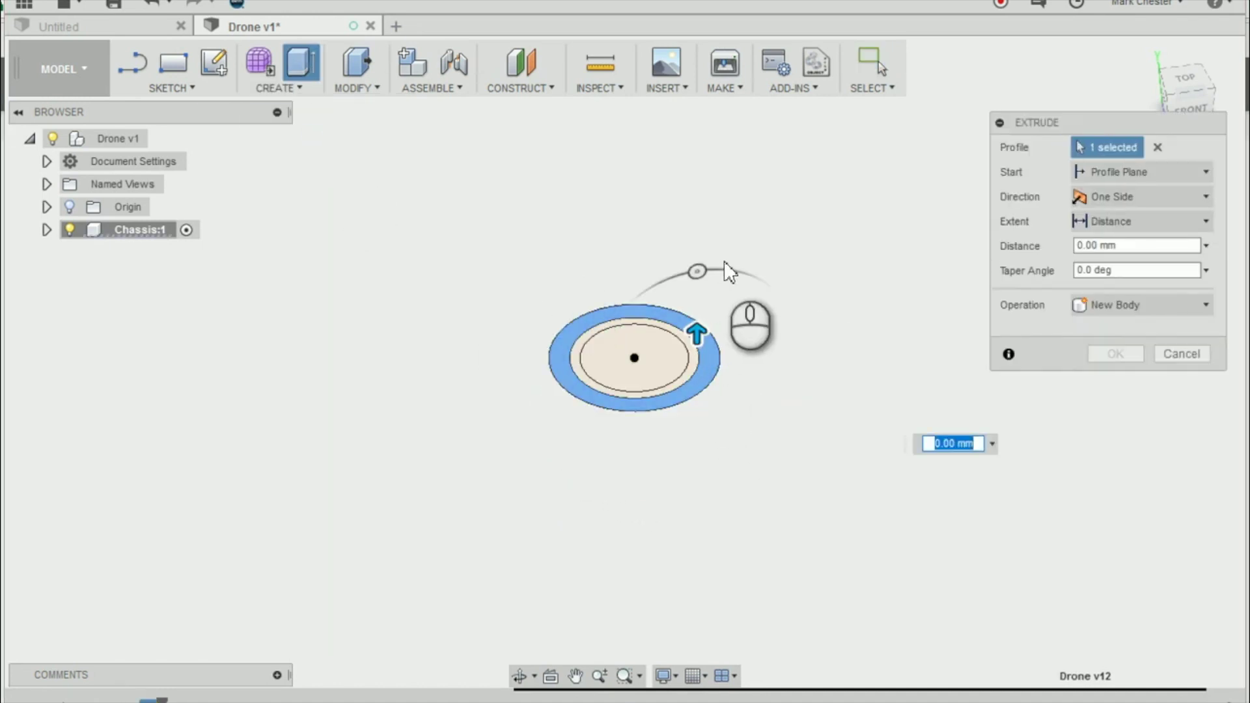
text(-15.5)
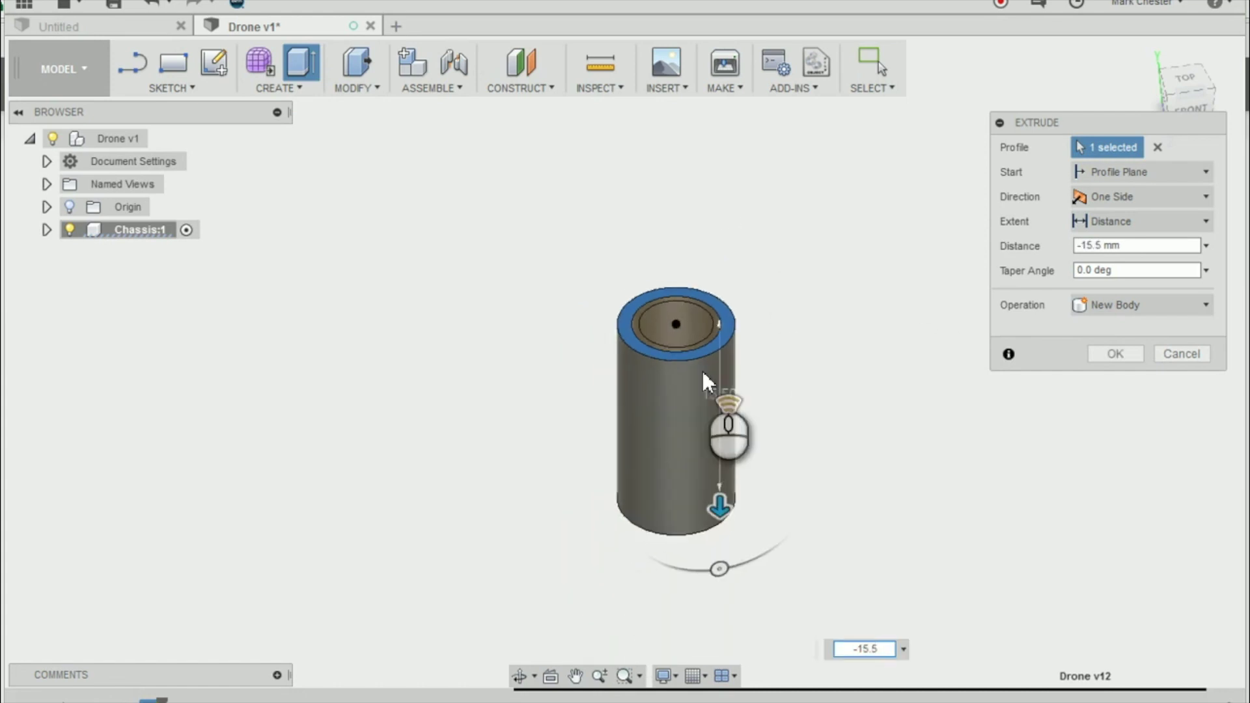
scroll(701, 368, down, 1)
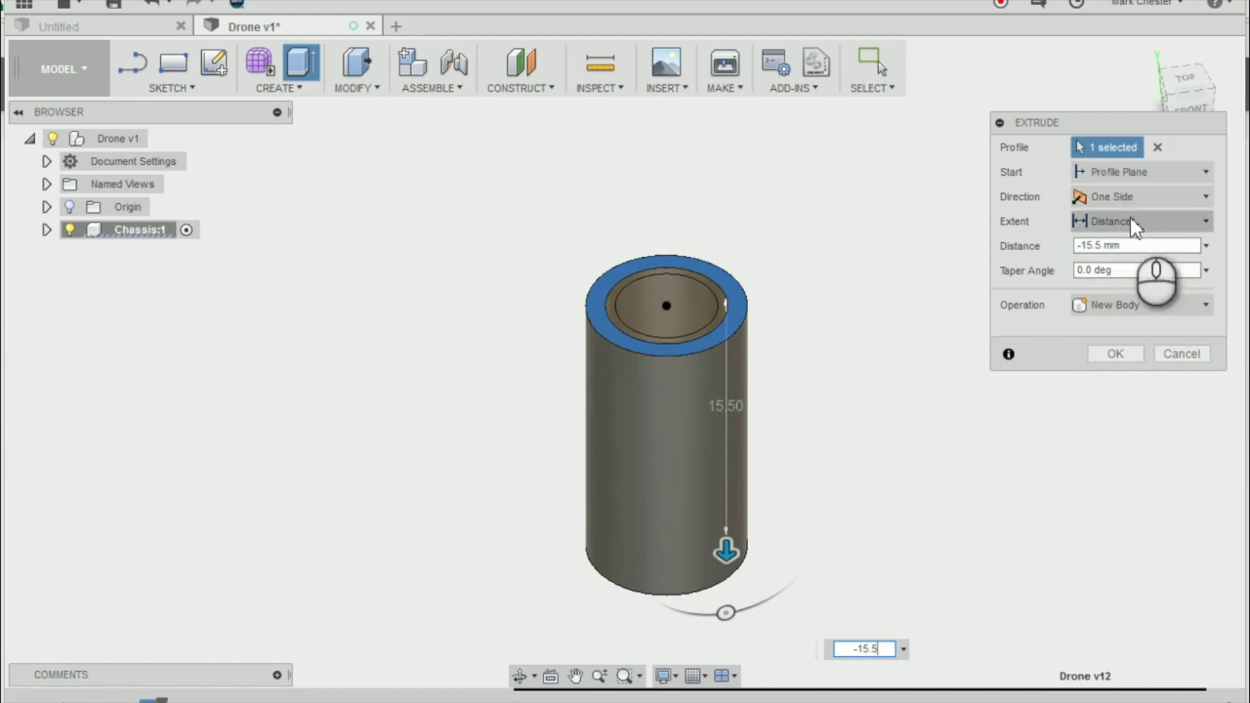
click(1115, 354)
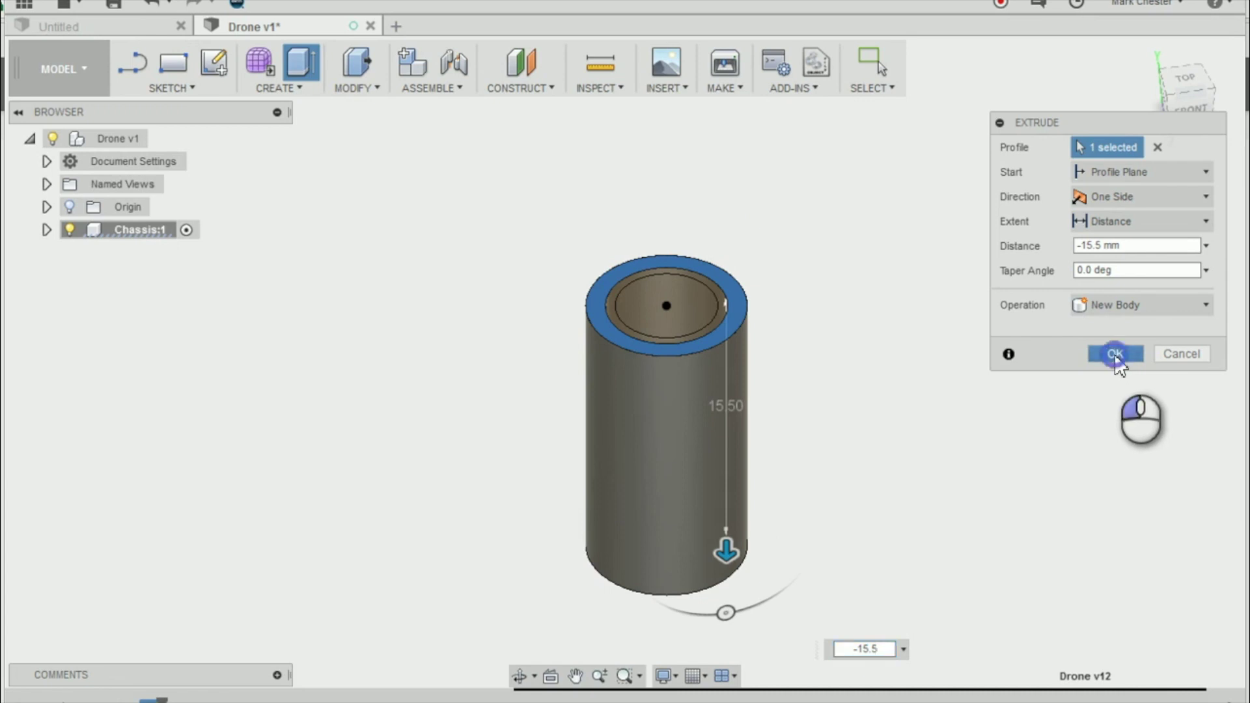
scroll(638, 306, down, 2)
scroll(670, 345, up, 3)
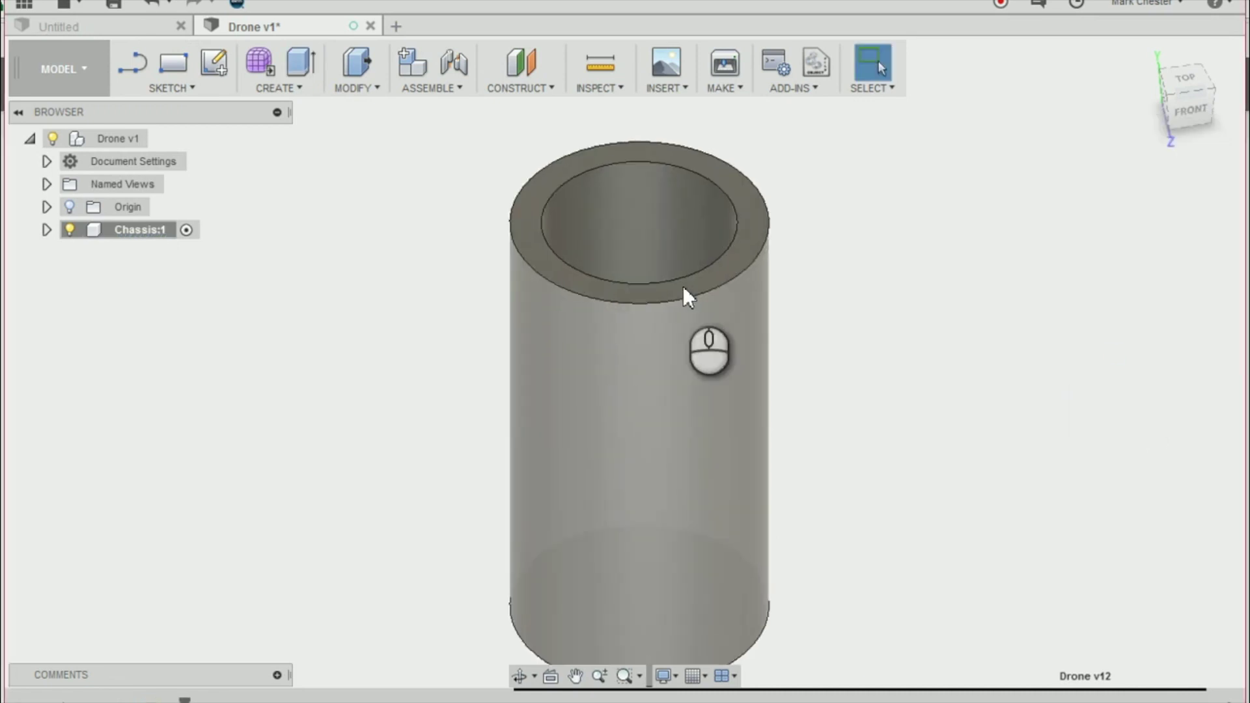
scroll(682, 290, down, 2)
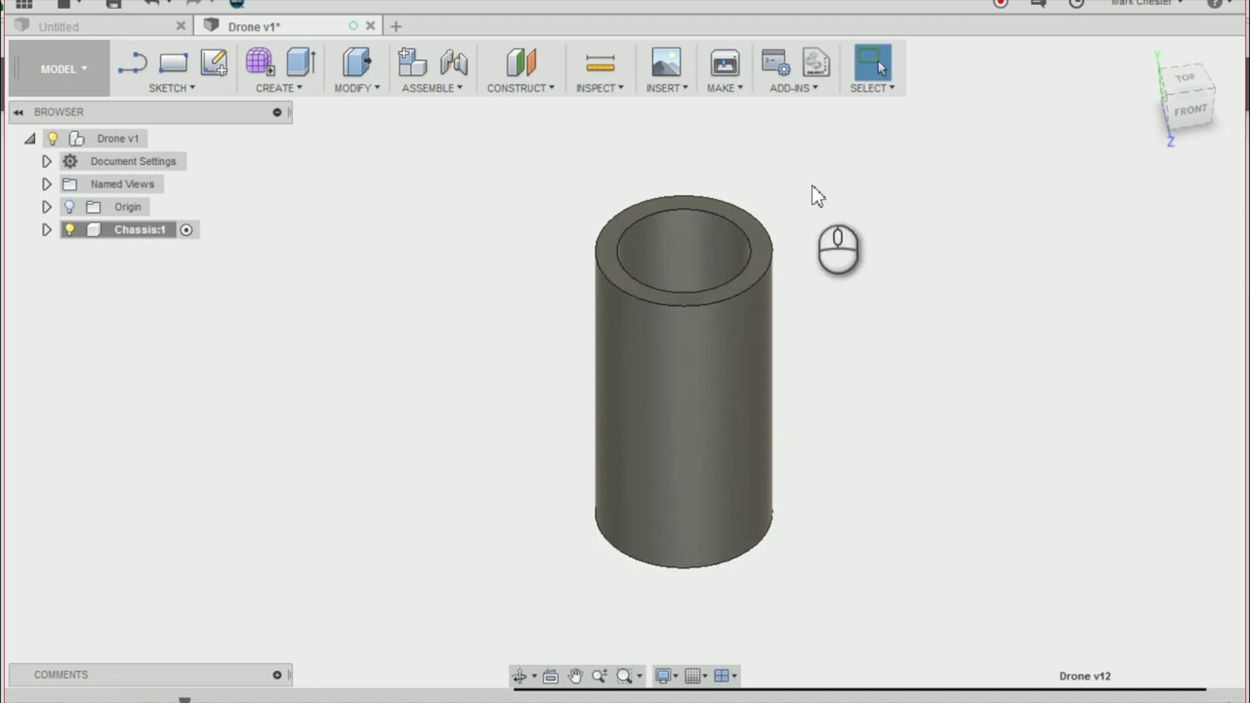
scroll(649, 274, down, 1)
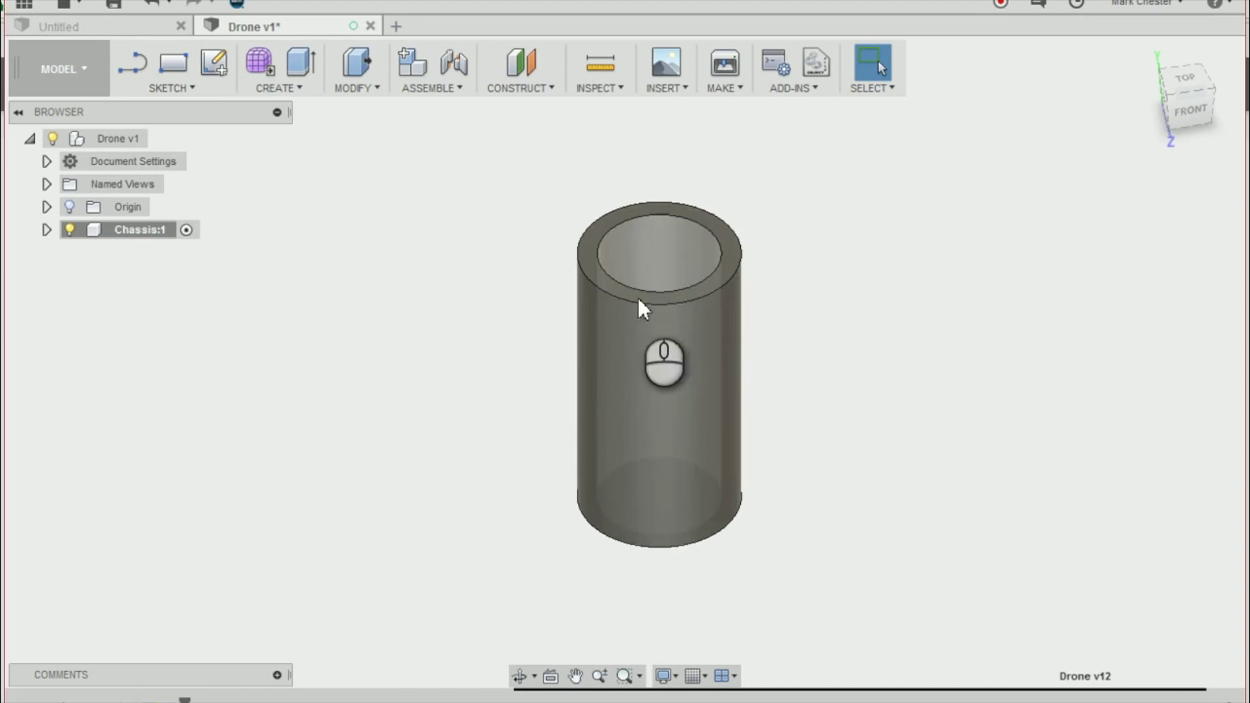
scroll(677, 173, down, 1)
scroll(779, 166, up, 2)
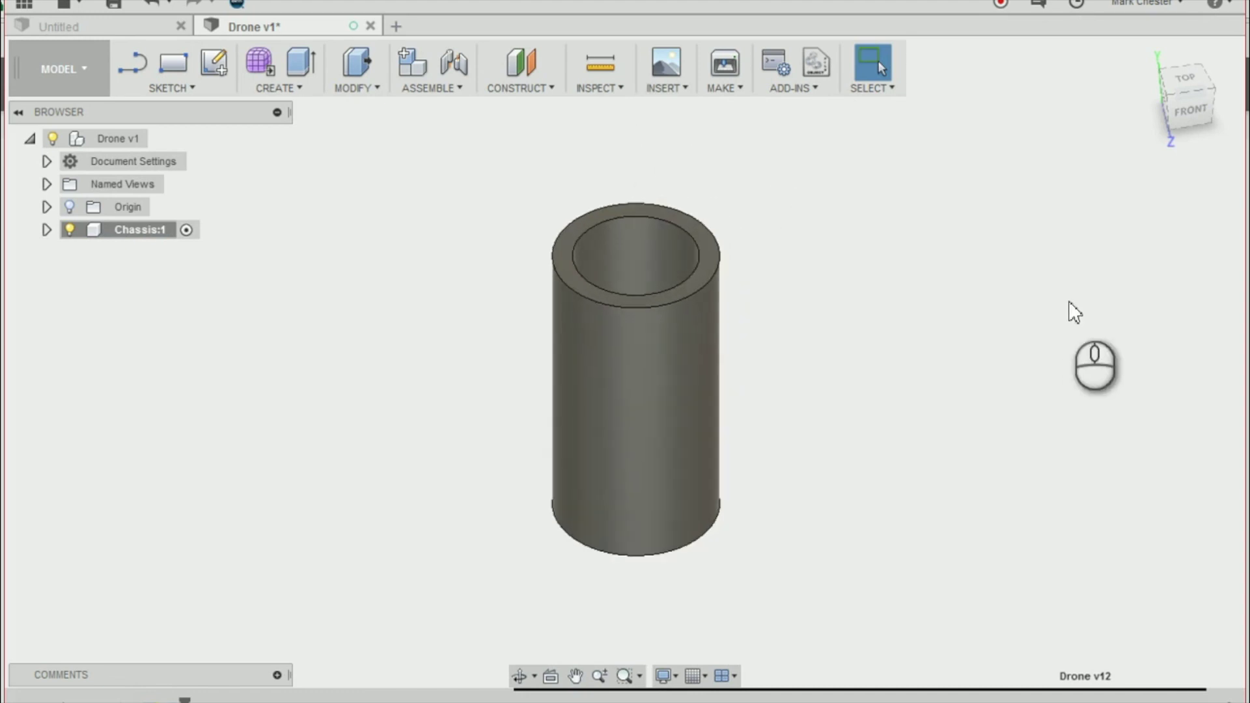
Expand the Chassis component and make Sketch1 visible again.
click(47, 229)
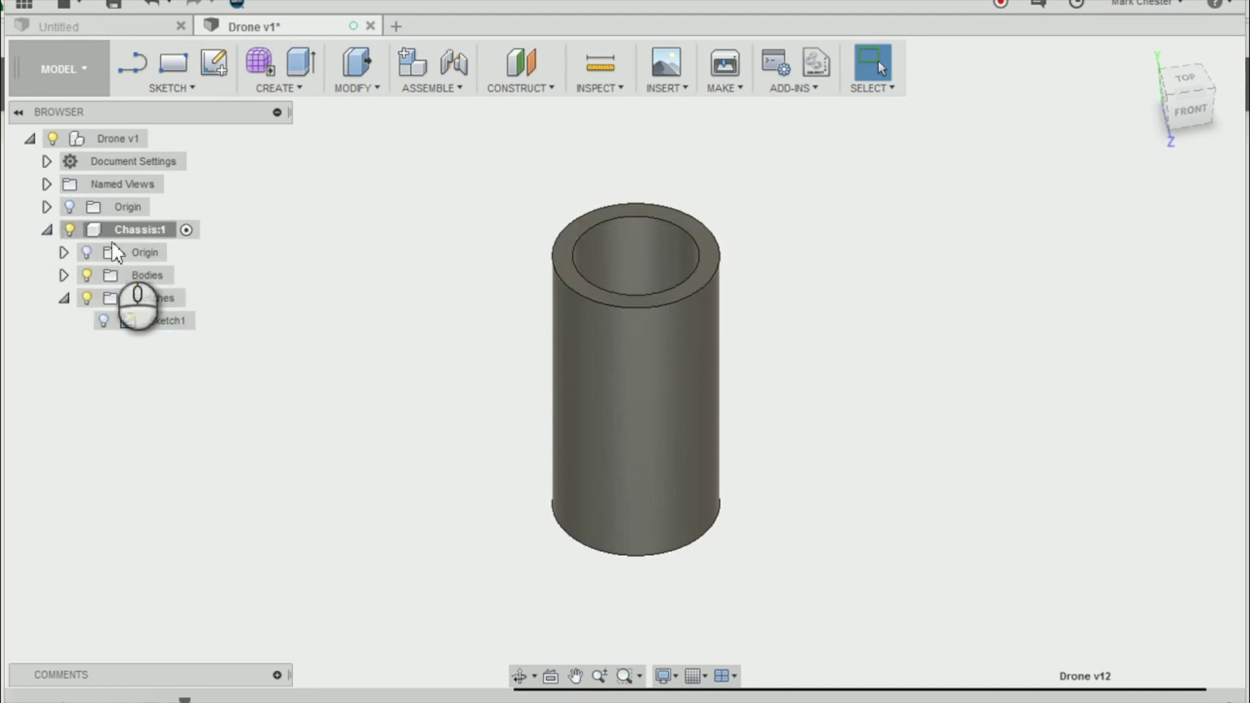
click(104, 321)
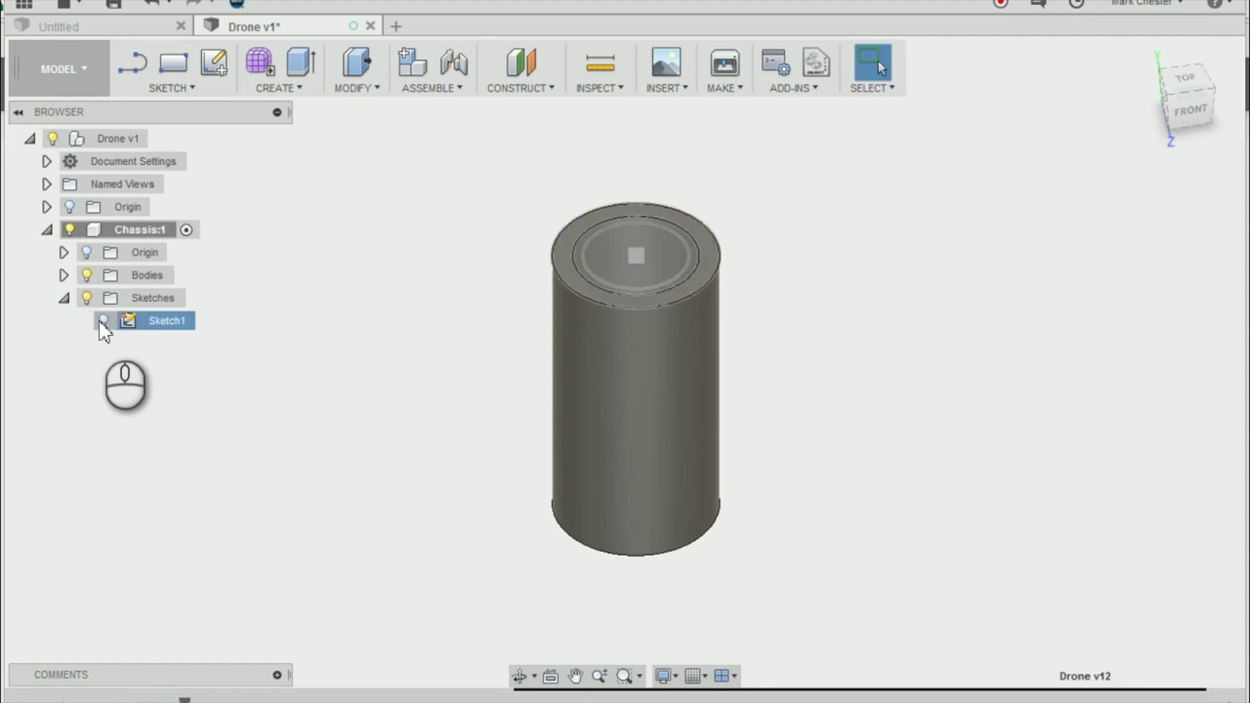
click(102, 321)
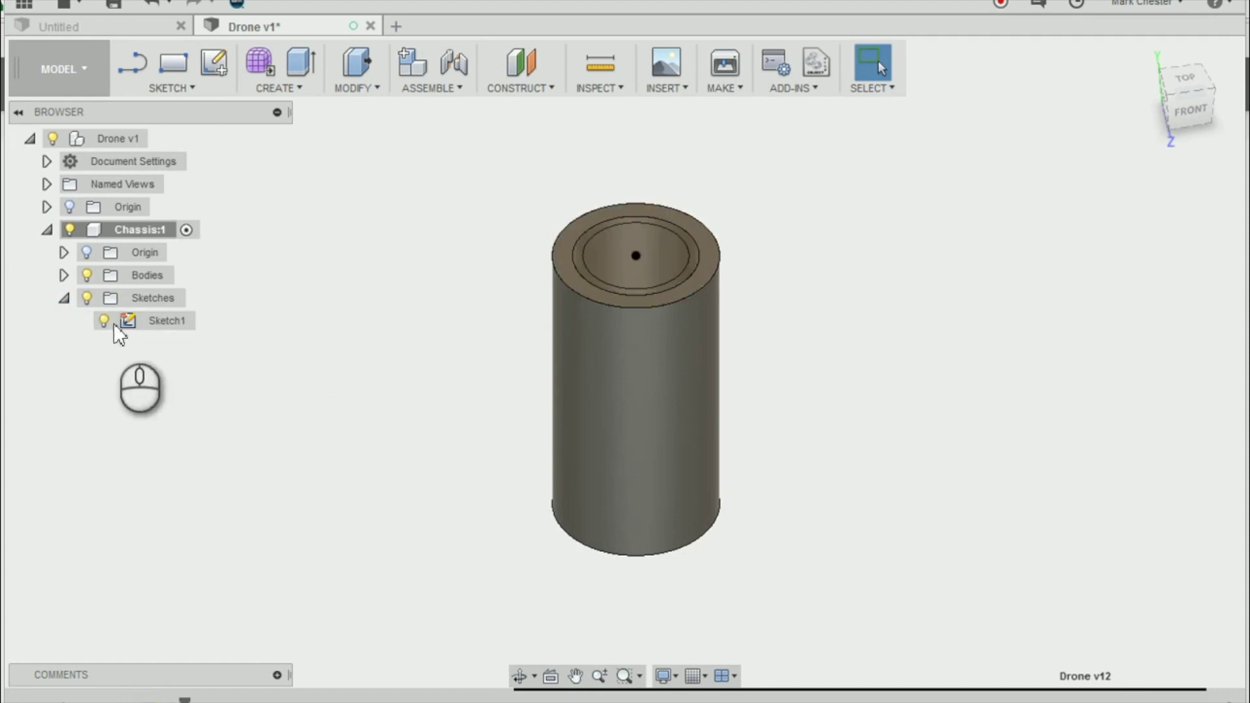
Extrude the thin inner ring of Sketch1 by -0.5 mm, joined to the tube, to form a lip at its upper end.
scroll(342, 254, up, 3)
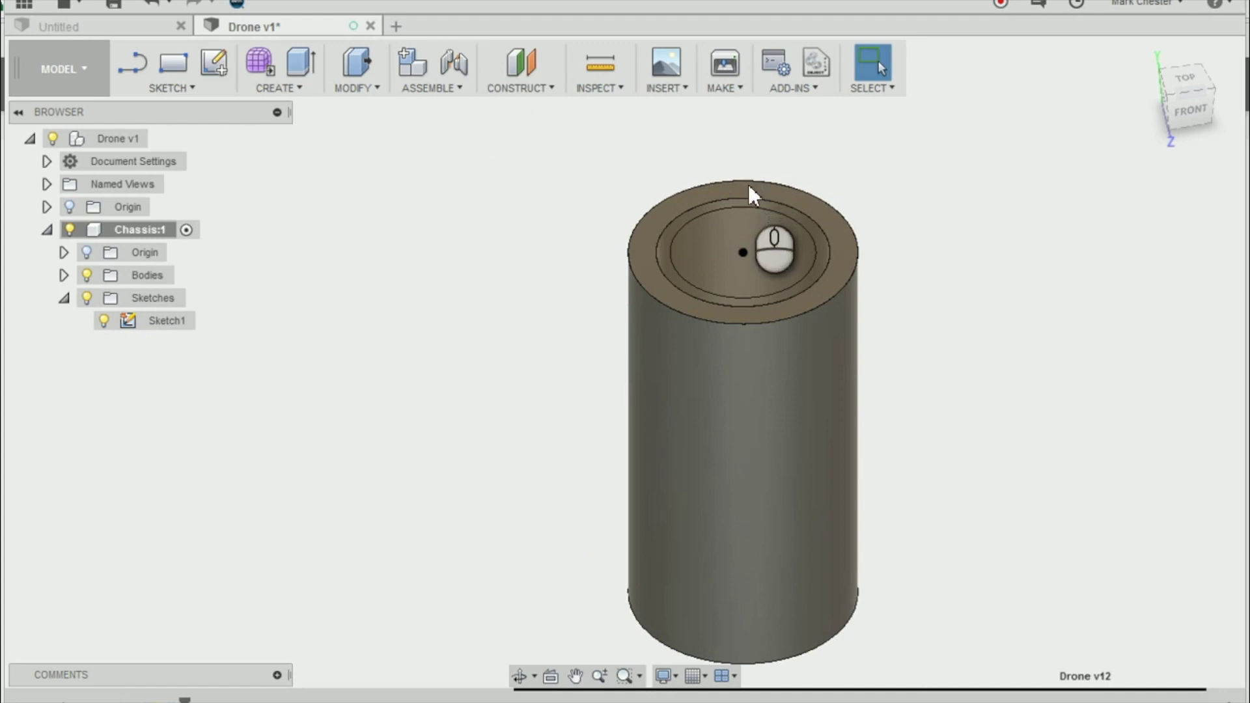
key(e)
scroll(810, 195, up, 2)
scroll(798, 192, up, 1)
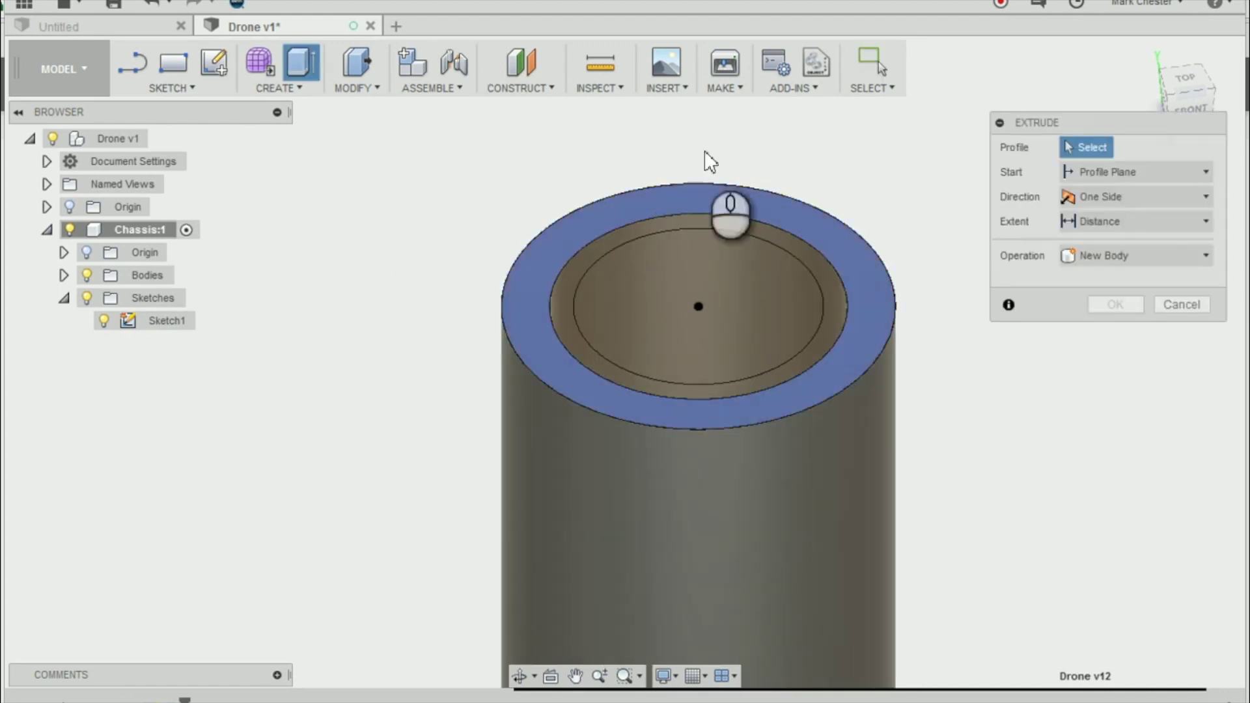
scroll(579, 267, up, 2)
click(588, 269)
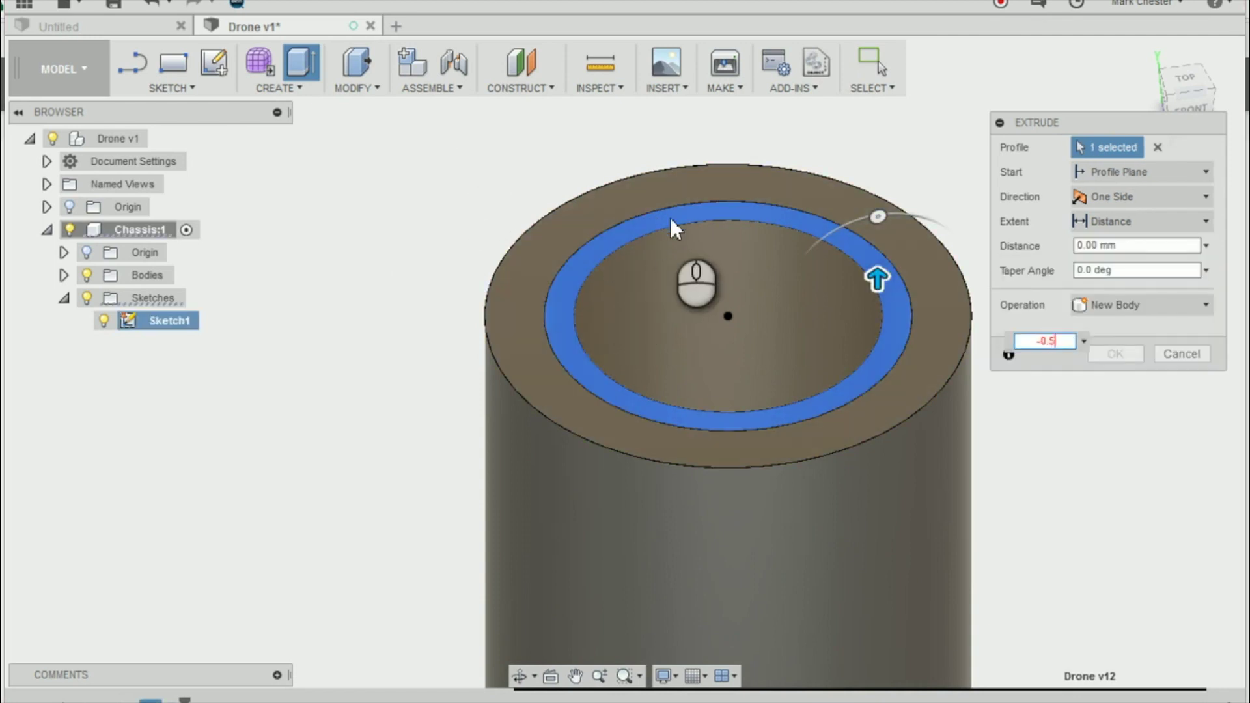
key(Return)
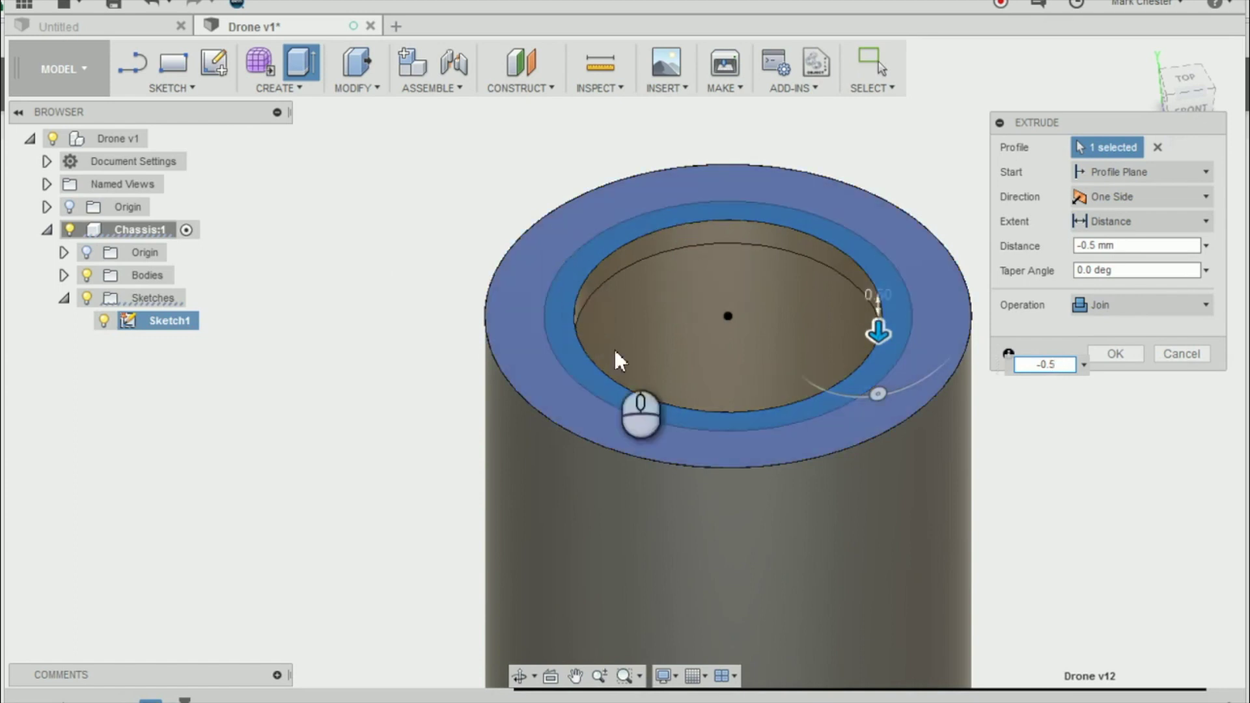
scroll(636, 215, down, 3)
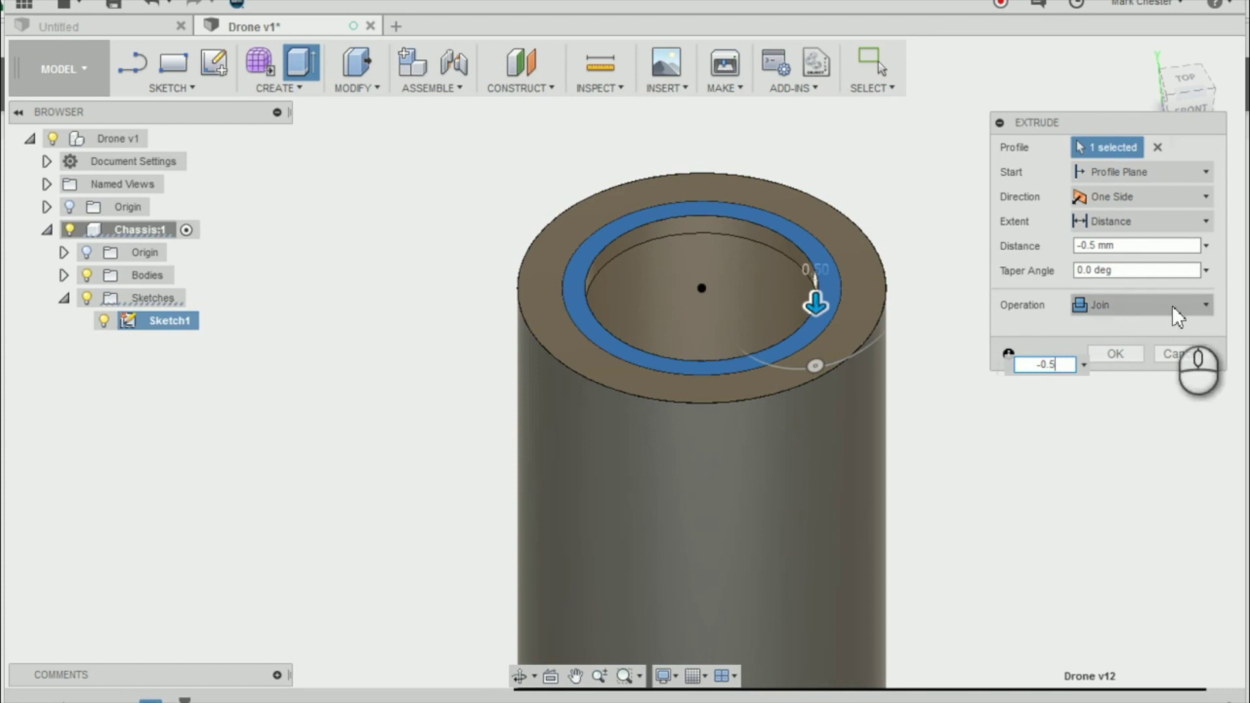
click(1131, 358)
Hide Sketch1 of the Chassis component so only the tube body is displayed.
scroll(804, 209, down, 2)
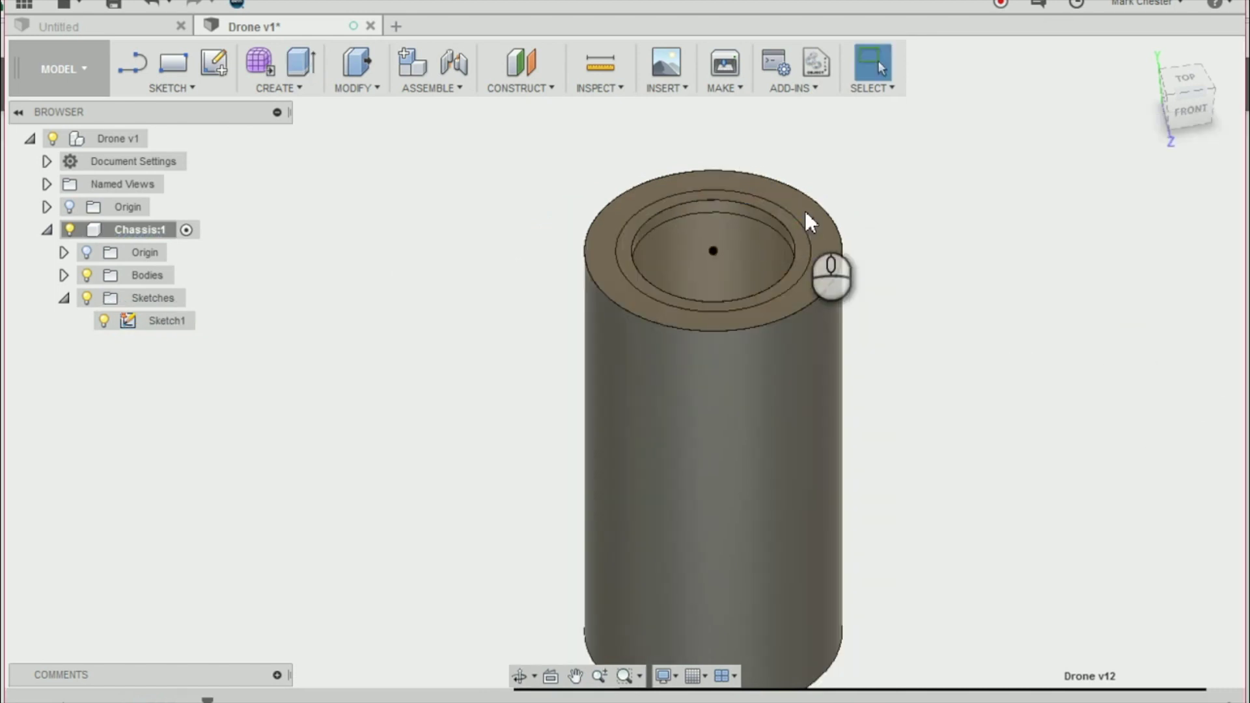
scroll(641, 162, up, 2)
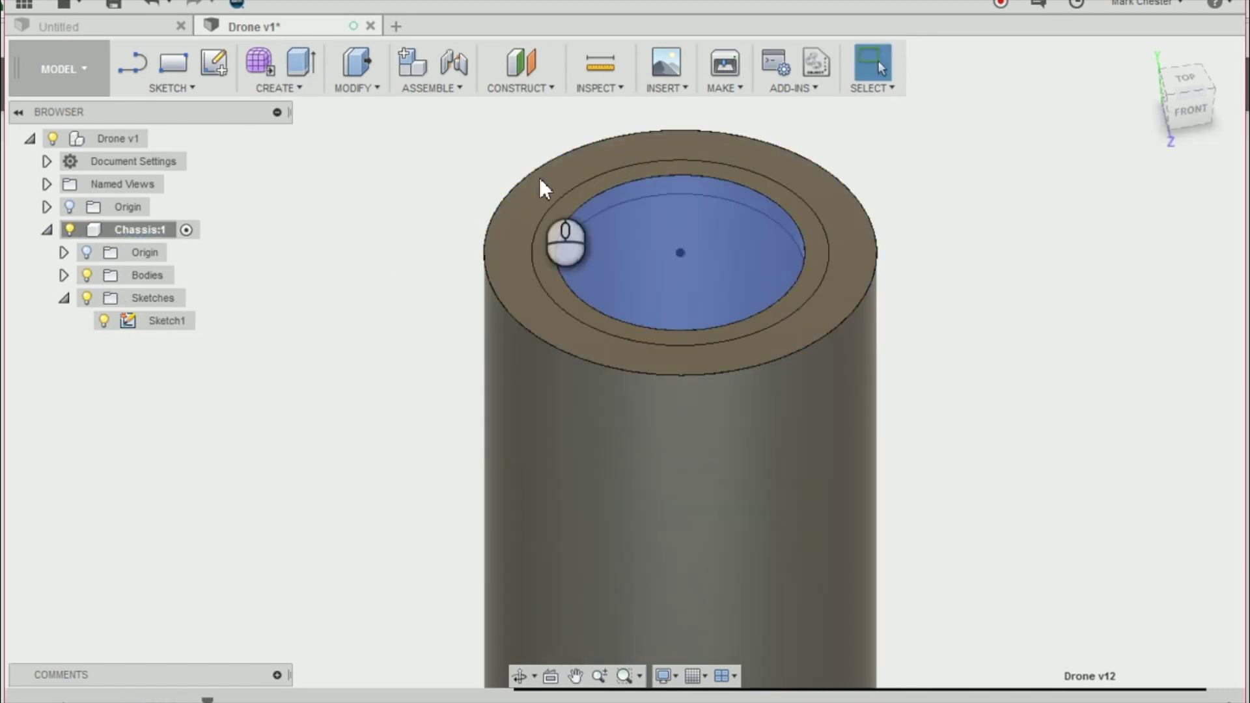
scroll(600, 427, down, 1)
scroll(699, 210, down, 1)
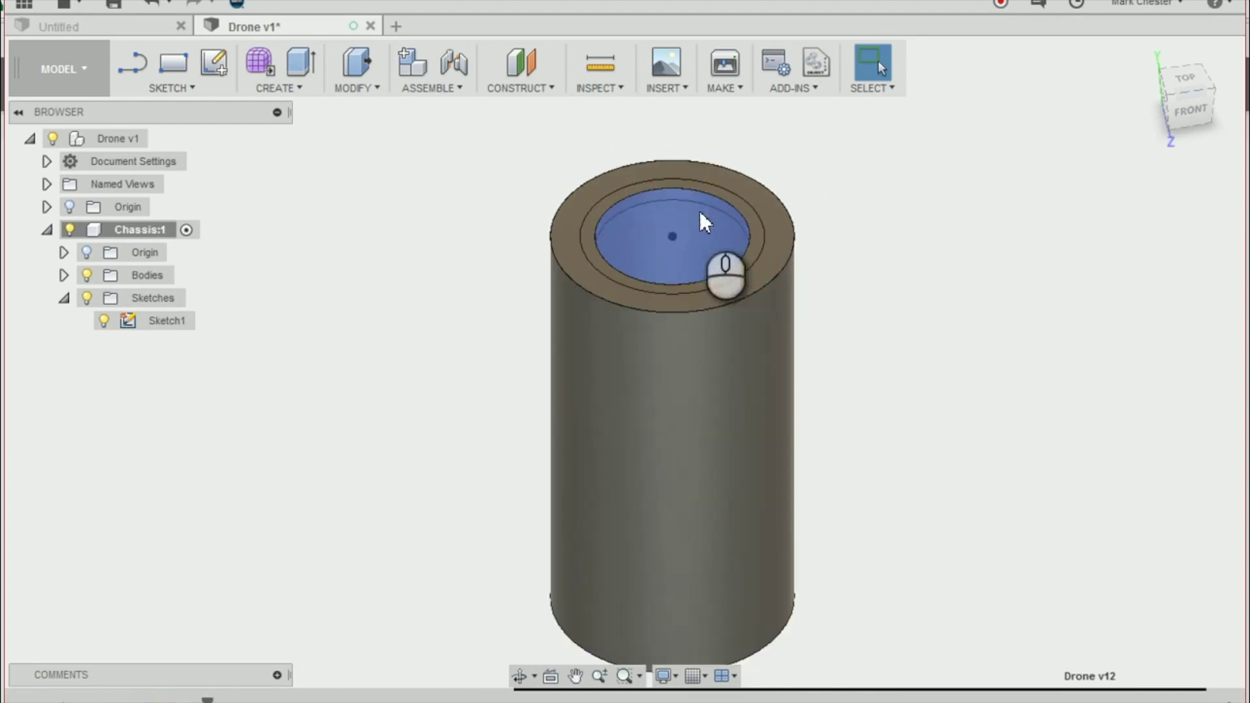
click(102, 320)
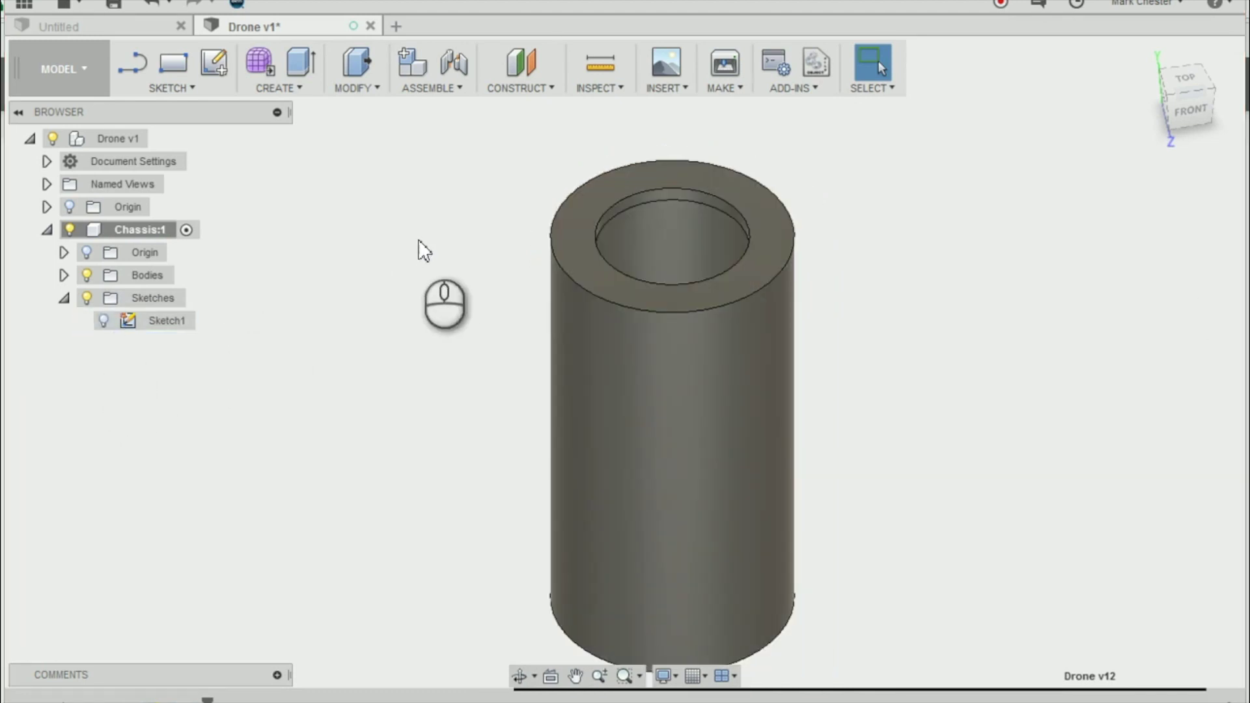
Turn to the underside of the tube and start a Fillet for its open lower end.
scroll(840, 254, down, 2)
scroll(482, 393, up, 2)
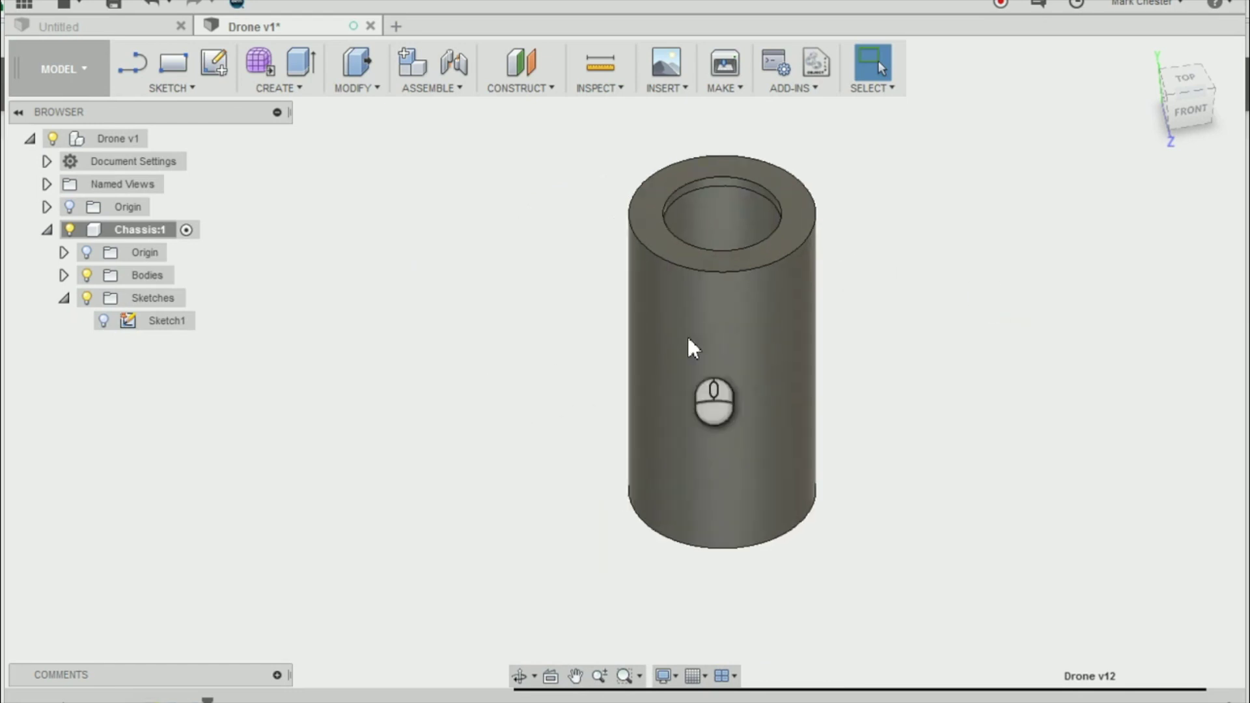
scroll(815, 138, up, 1)
scroll(815, 138, up, 1)
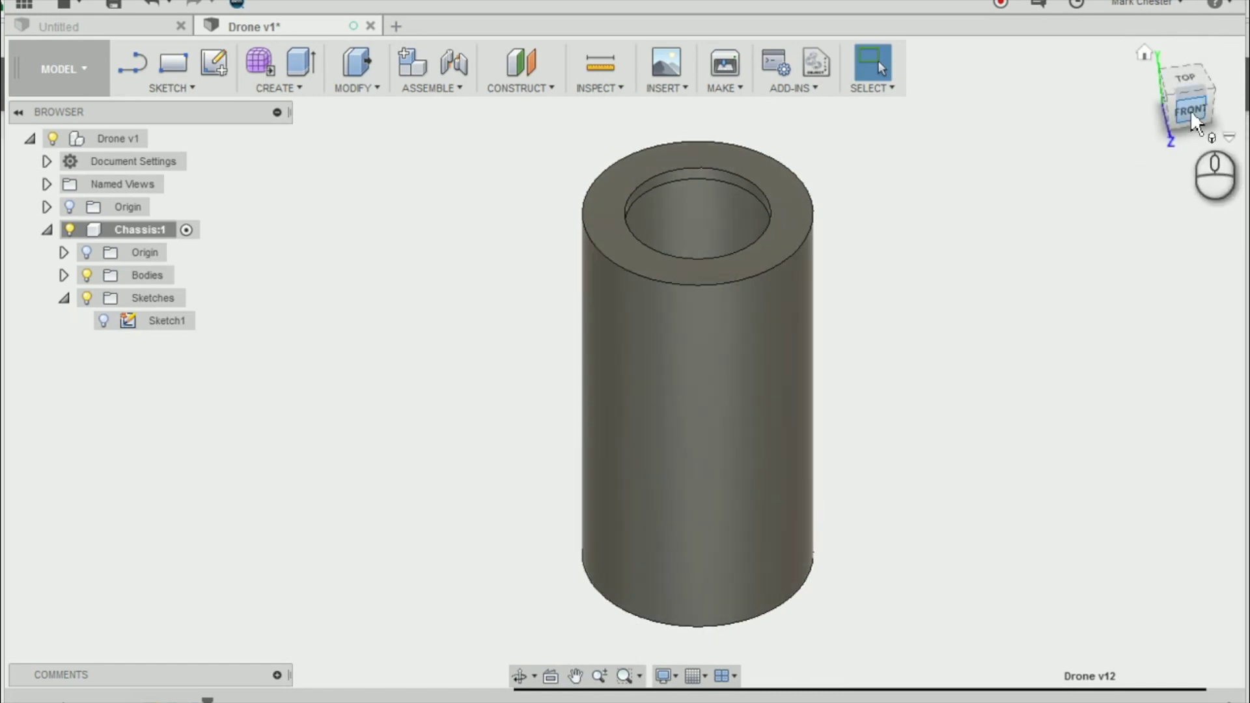
drag(1184, 112, 1178, 54)
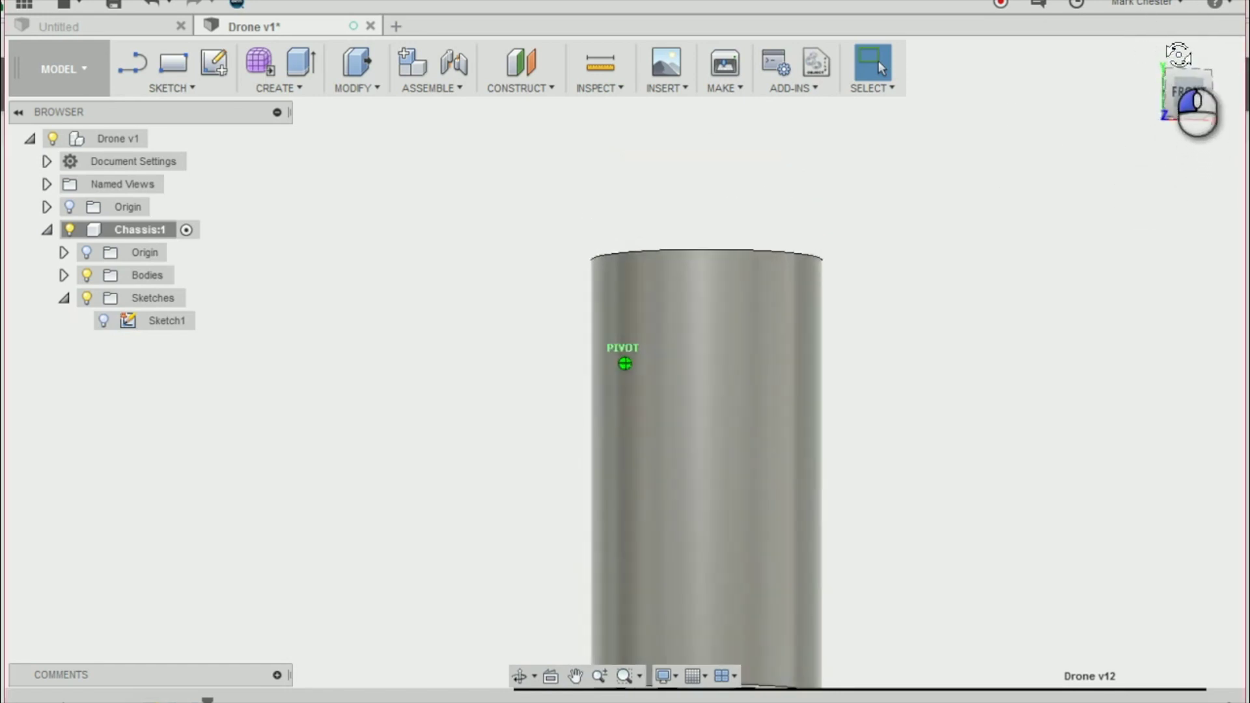
scroll(823, 195, down, 2)
scroll(784, 647, down, 1)
scroll(712, 440, up, 2)
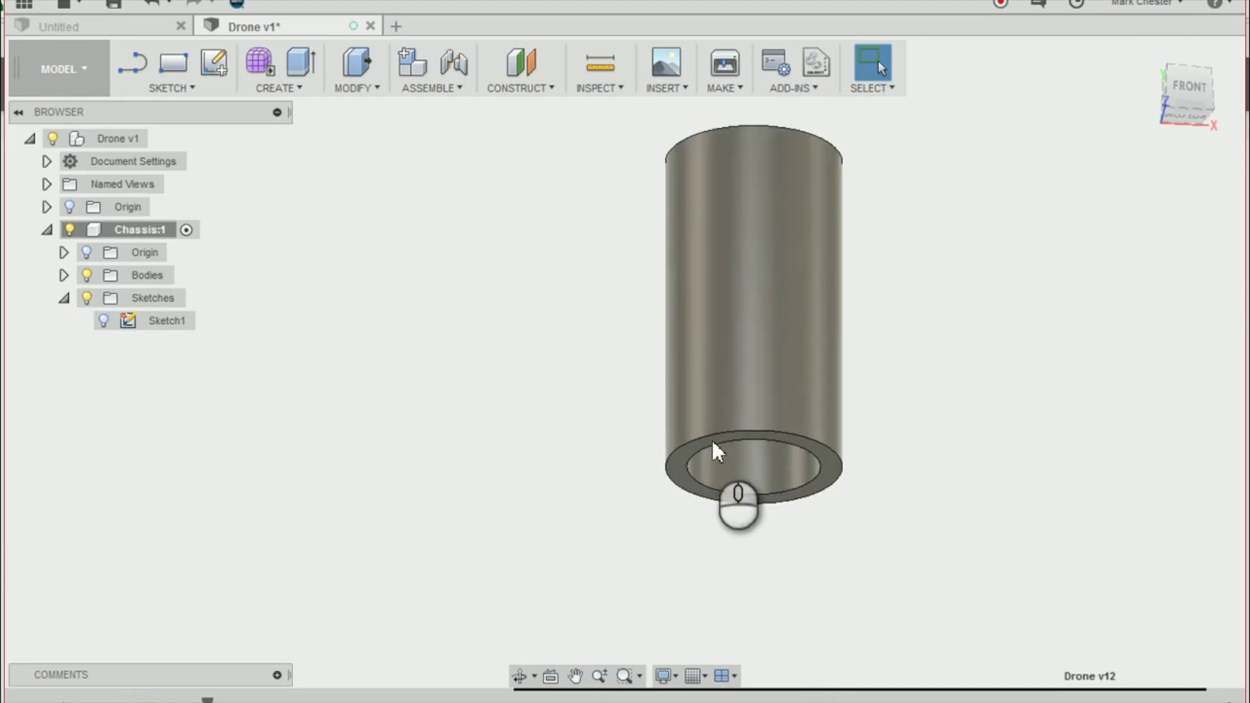
scroll(712, 440, up, 3)
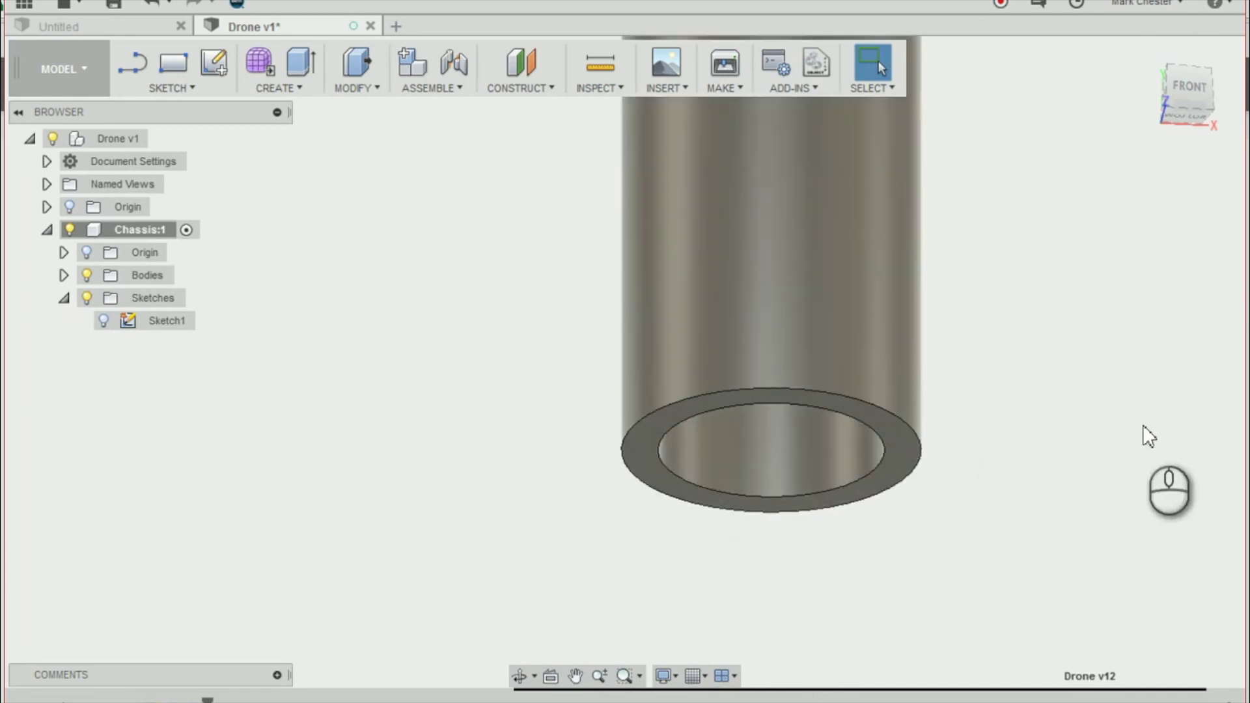
click(355, 90)
click(358, 125)
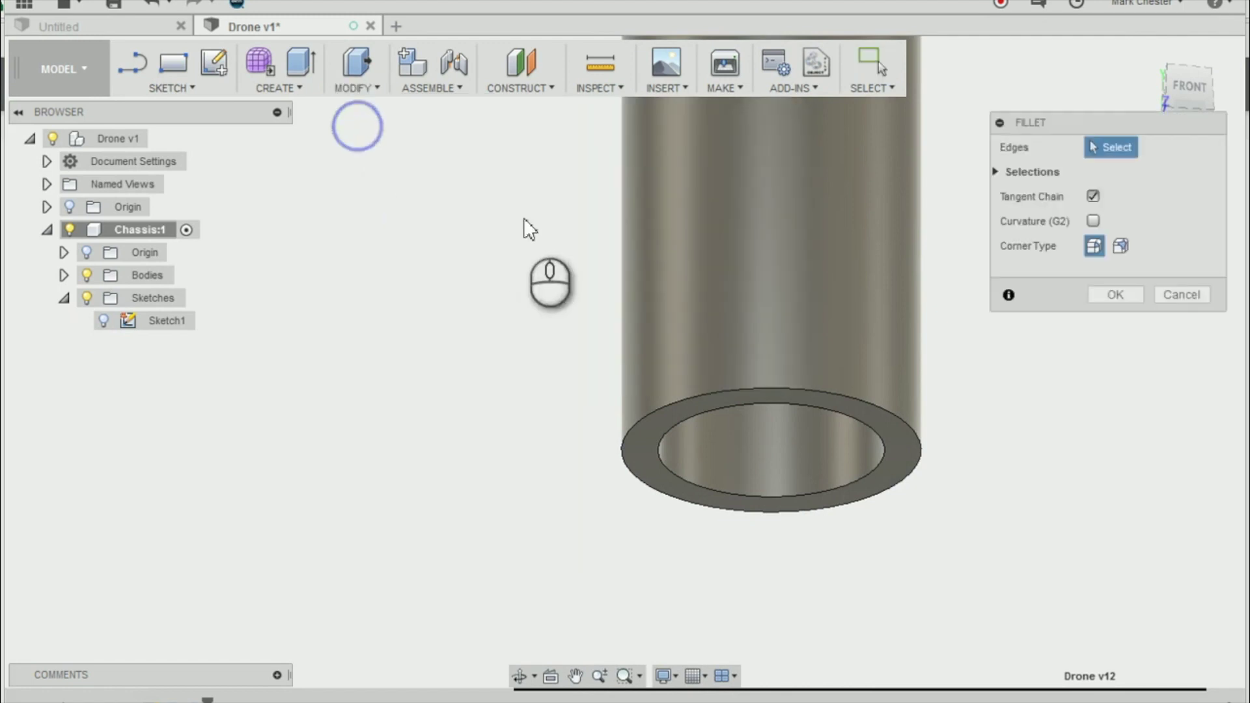